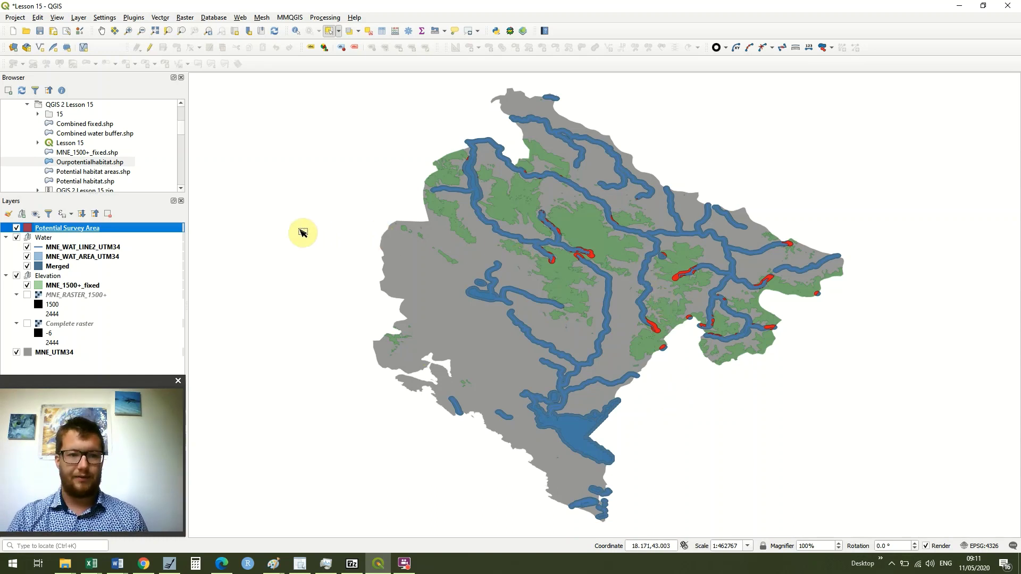
# - Zoom in on one red survey area and start Measure Line with kilometers as the unit
pyautogui.click(129, 33)
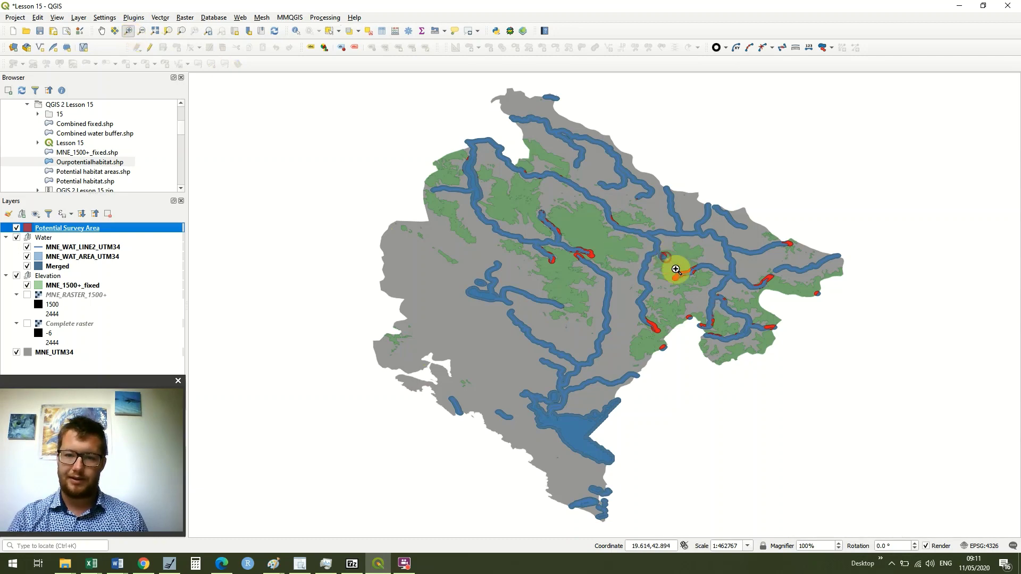
pyautogui.moveTo(676, 269); pyautogui.dragTo(711, 302)
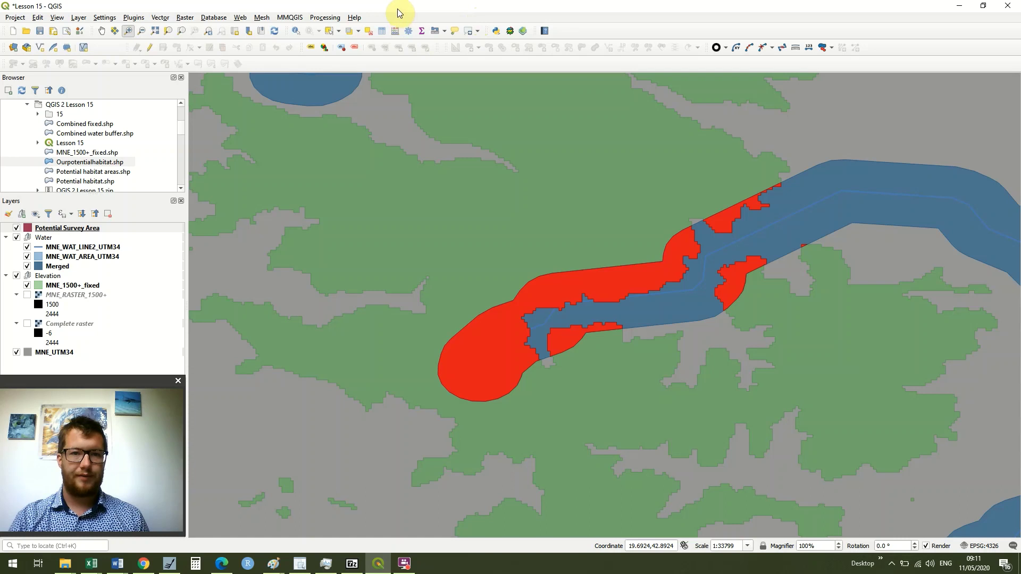
pyautogui.click(444, 33)
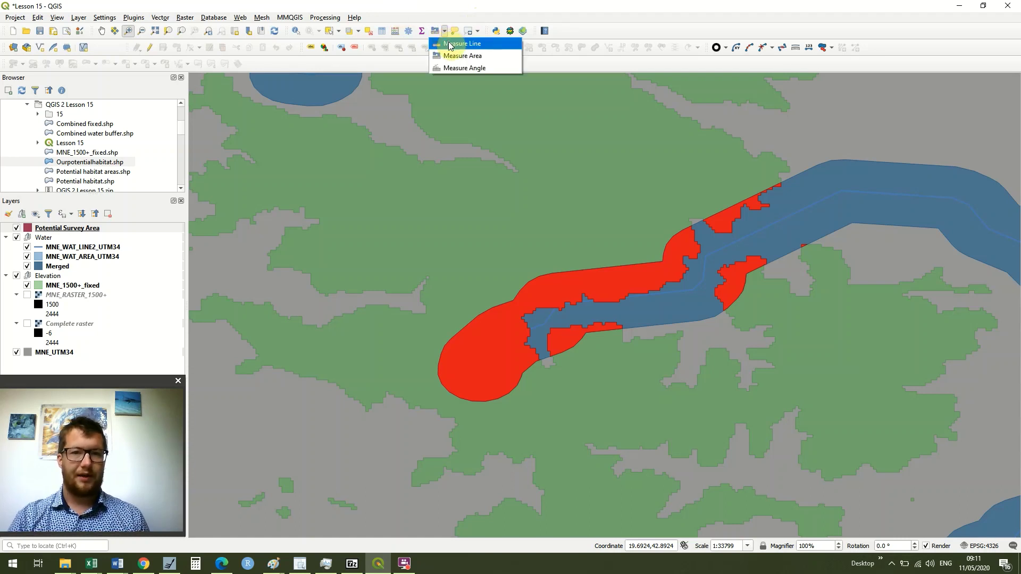
pyautogui.click(451, 43)
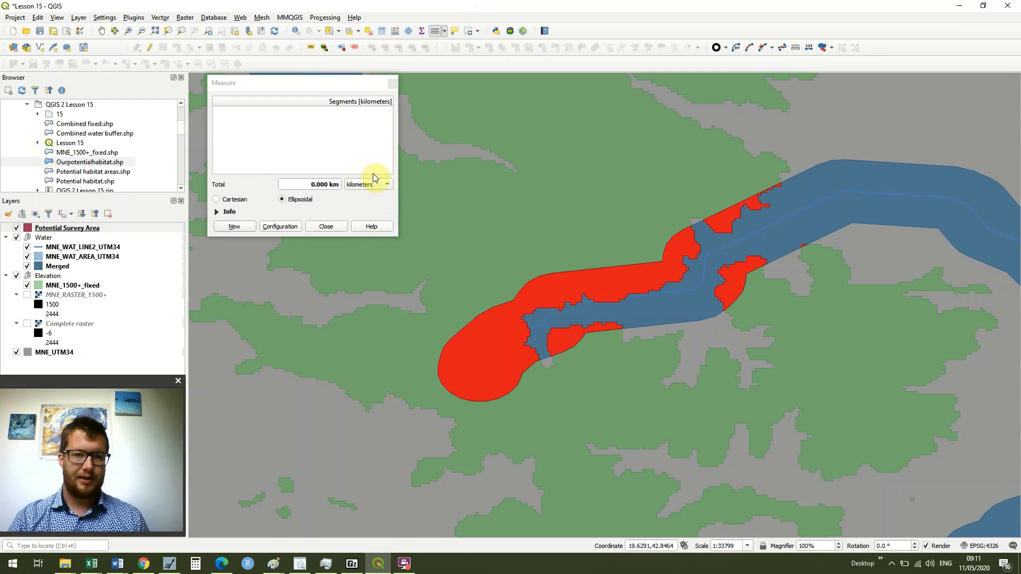
pyautogui.click(388, 185)
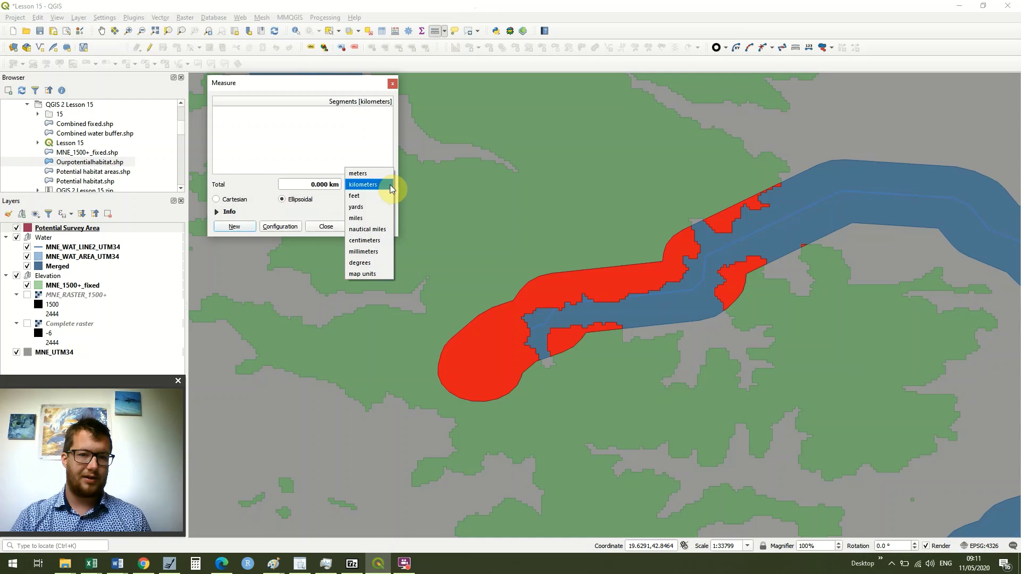
pyautogui.click(388, 185)
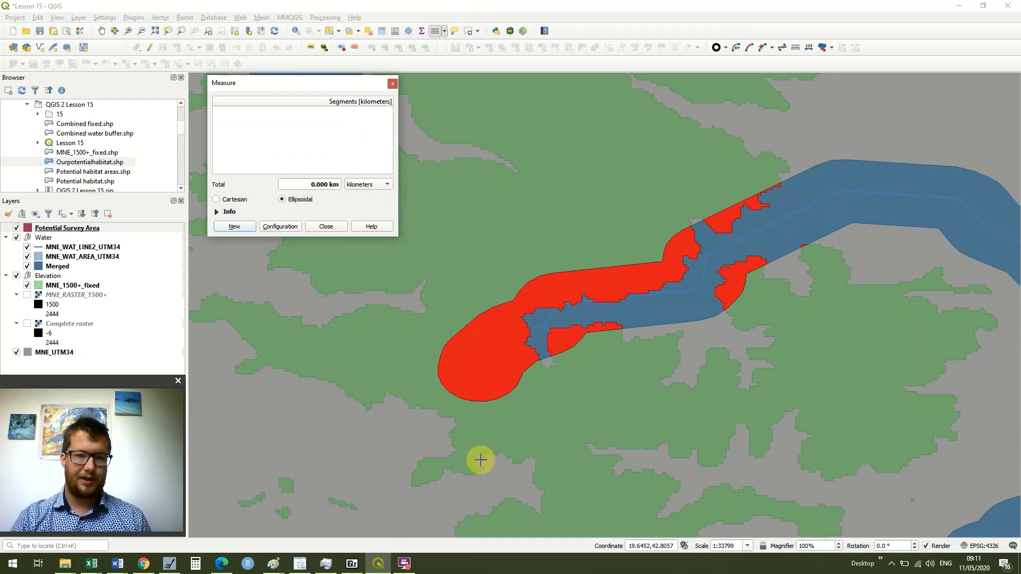
# - Measure a line from the red area's tip along it to the water's edge
pyautogui.click(449, 391)
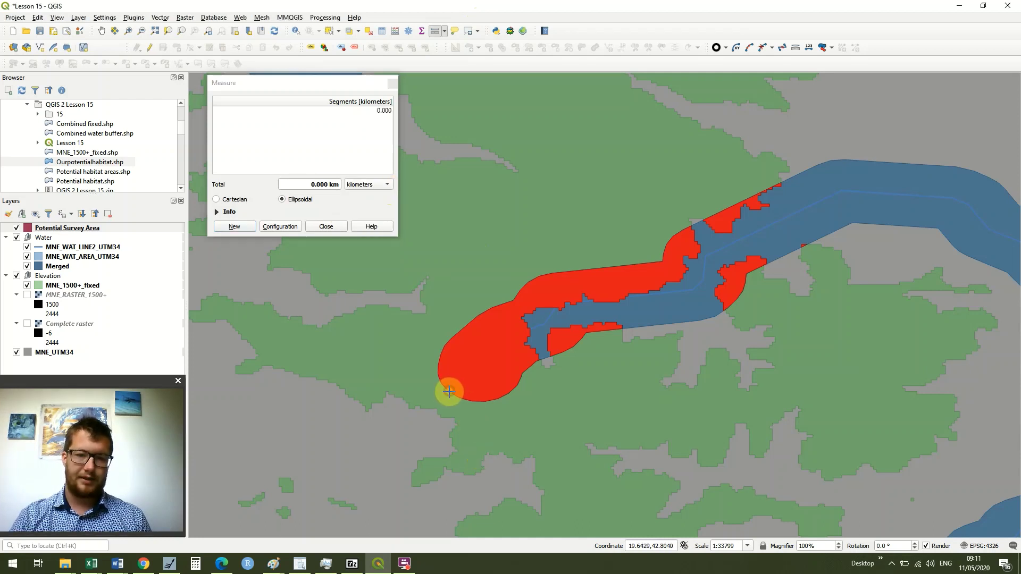
pyautogui.click(509, 313)
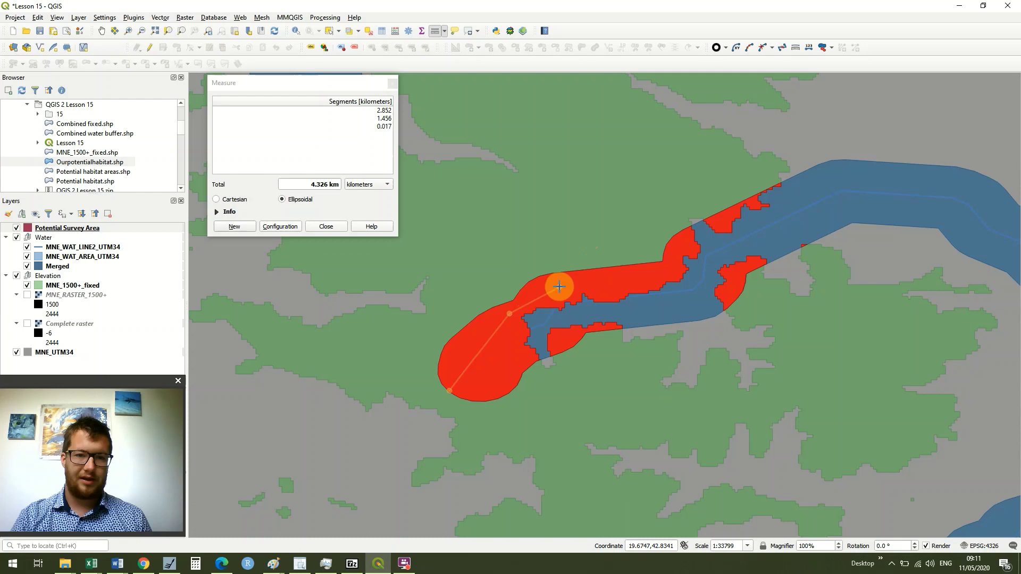
pyautogui.click(627, 279)
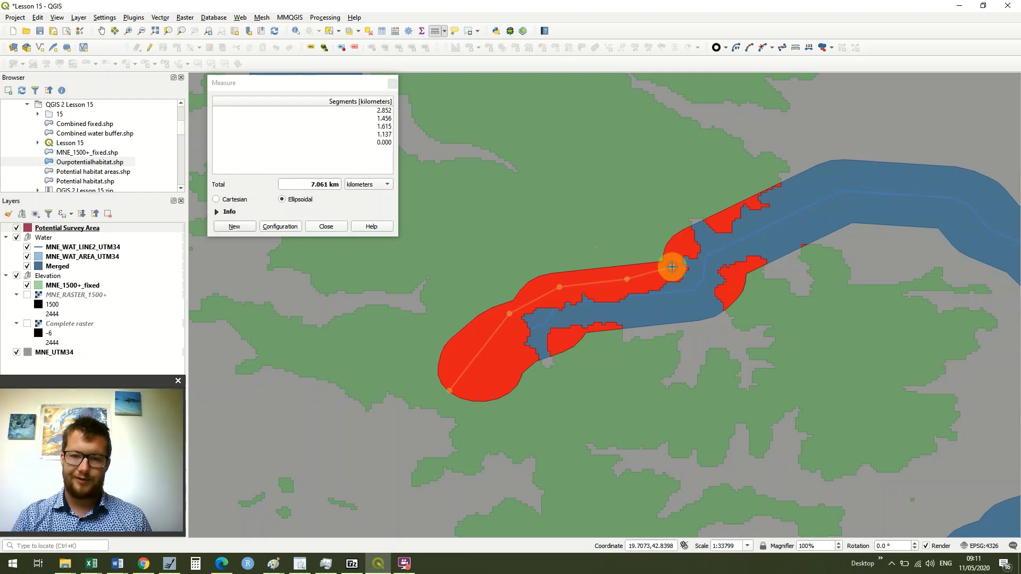
pyautogui.click(677, 248)
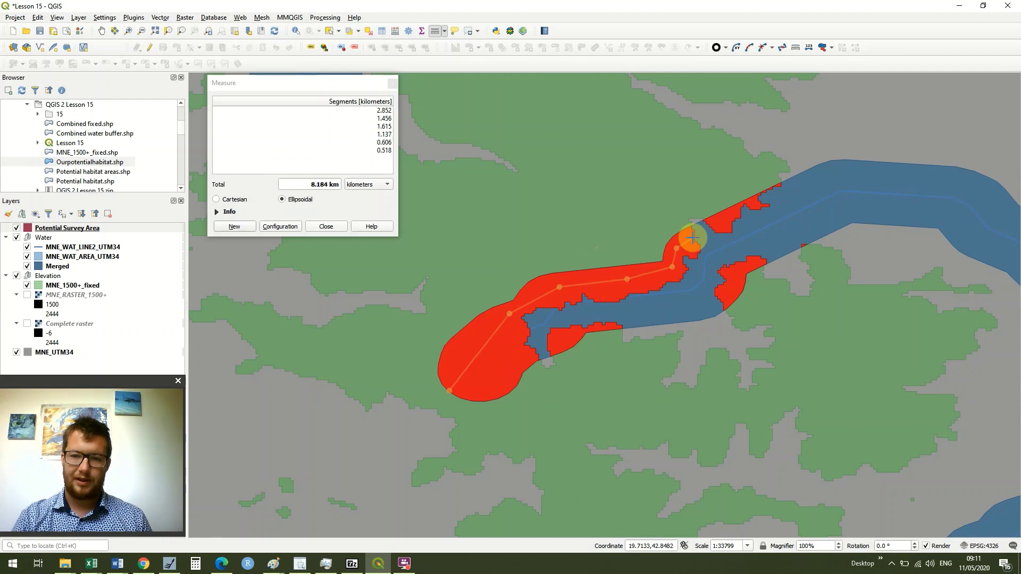
pyautogui.click(693, 238)
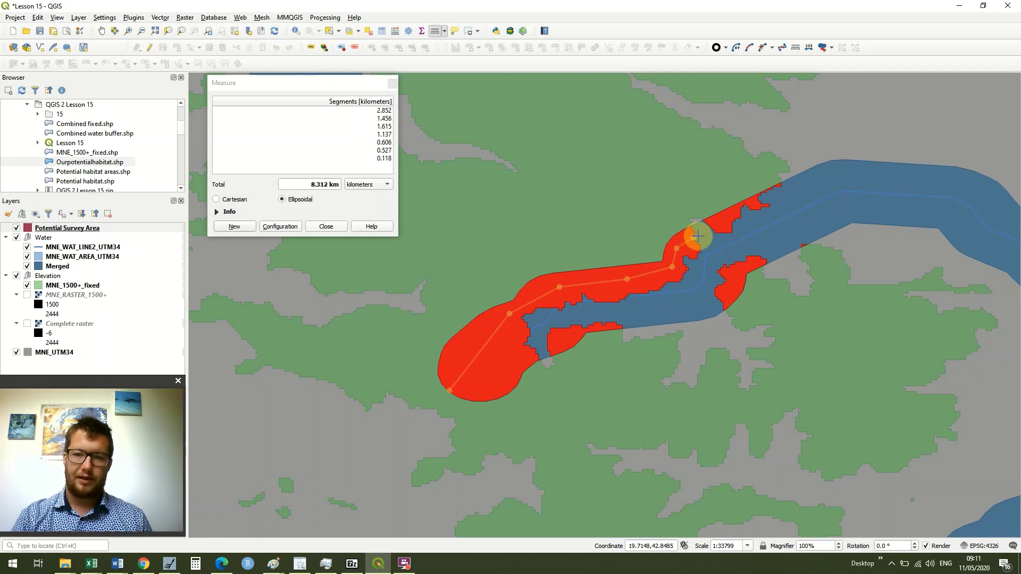
pyautogui.rightClick(700, 237)
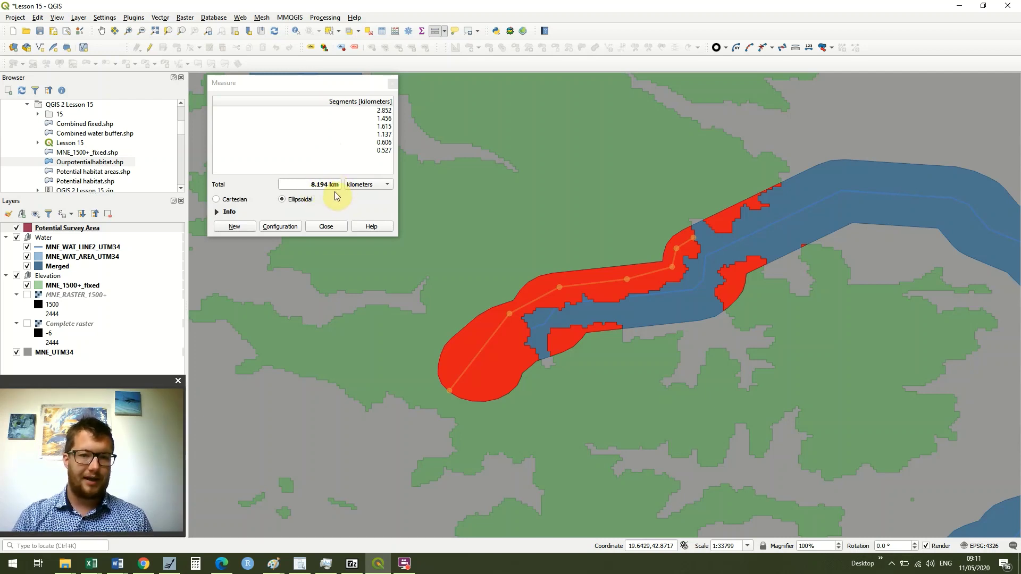
# - Switch the measured distance to meters, then to feet, showing 26881.823 ft
pyautogui.click(383, 185)
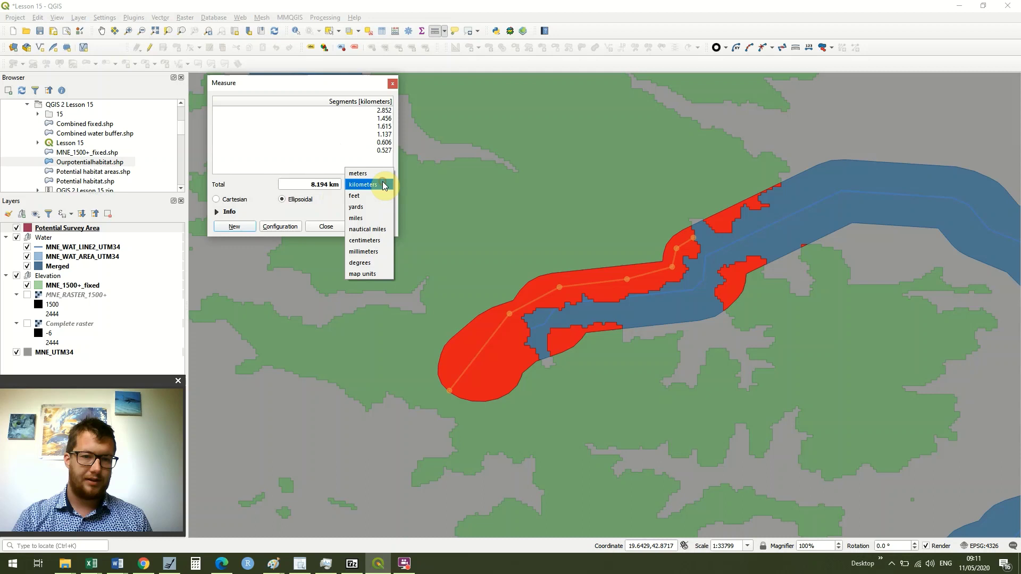
pyautogui.click(379, 174)
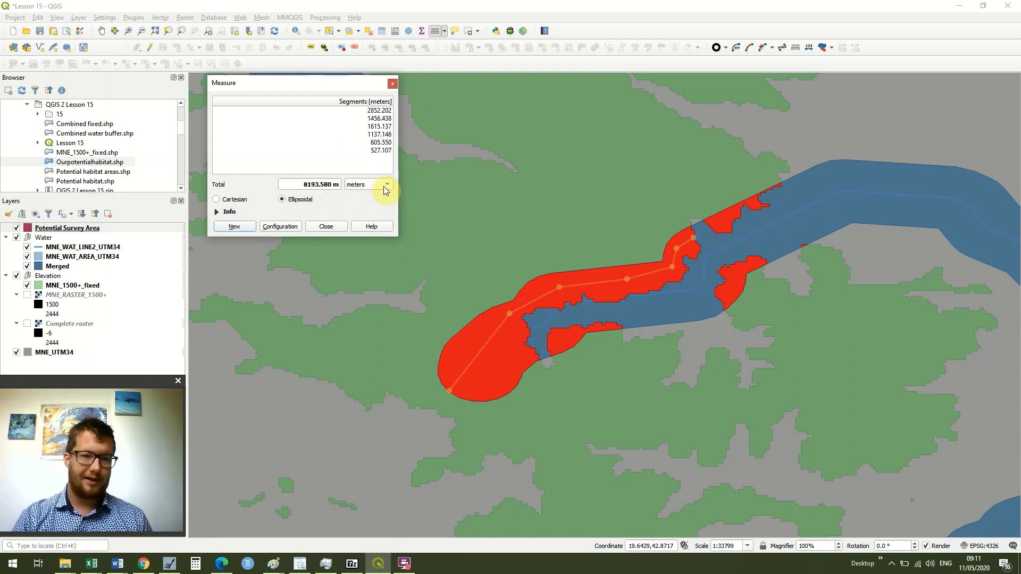
pyautogui.click(386, 187)
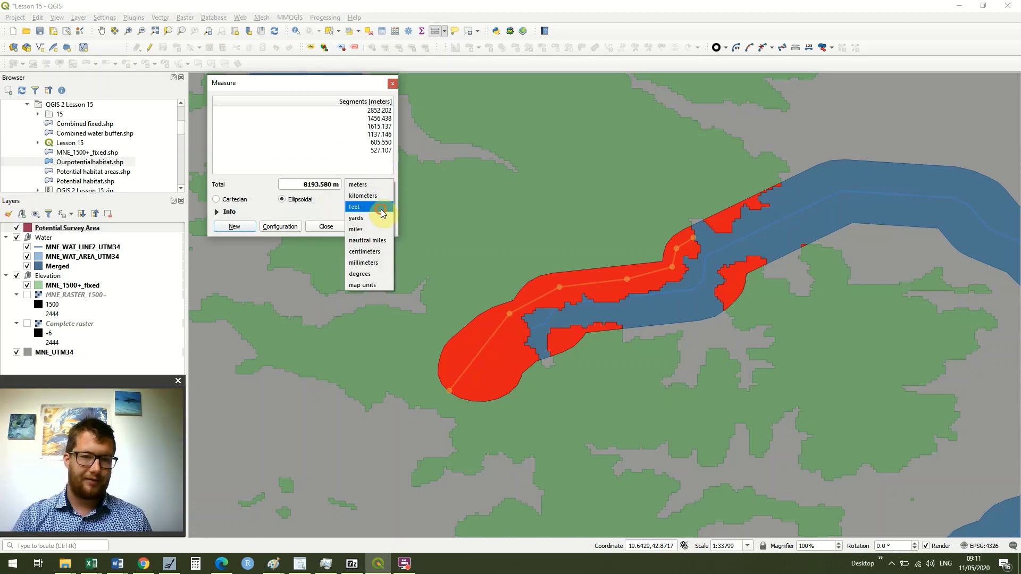
pyautogui.click(381, 209)
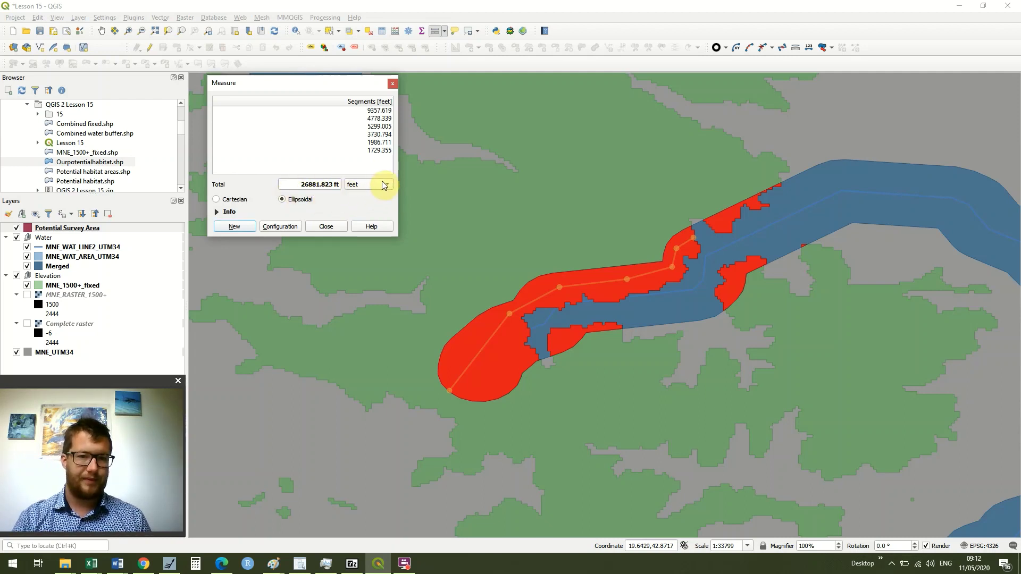
# - Clear the line measurement, then measure and dismiss an angle at the red area's tip
pyautogui.click(394, 83)
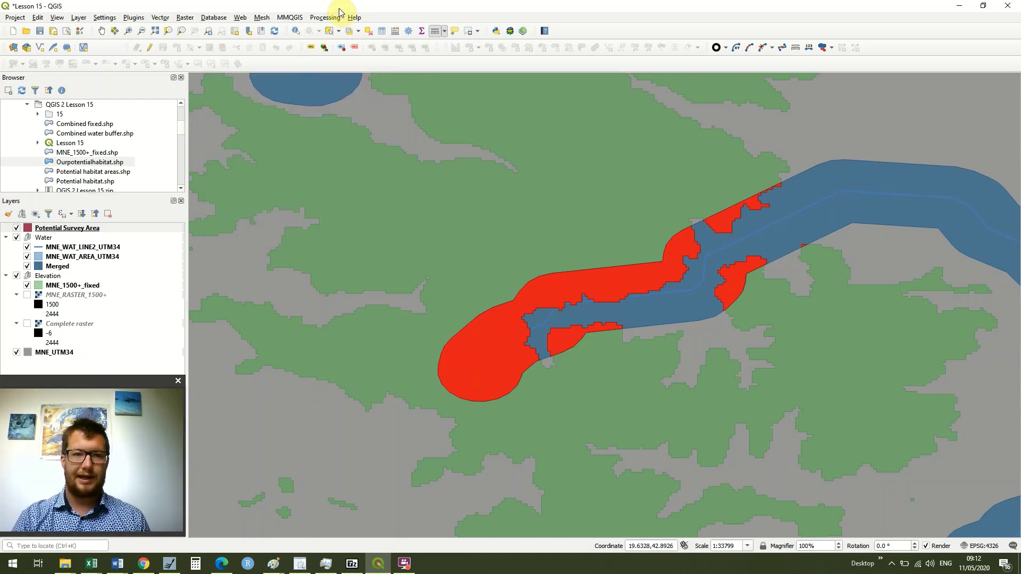
pyautogui.click(444, 31)
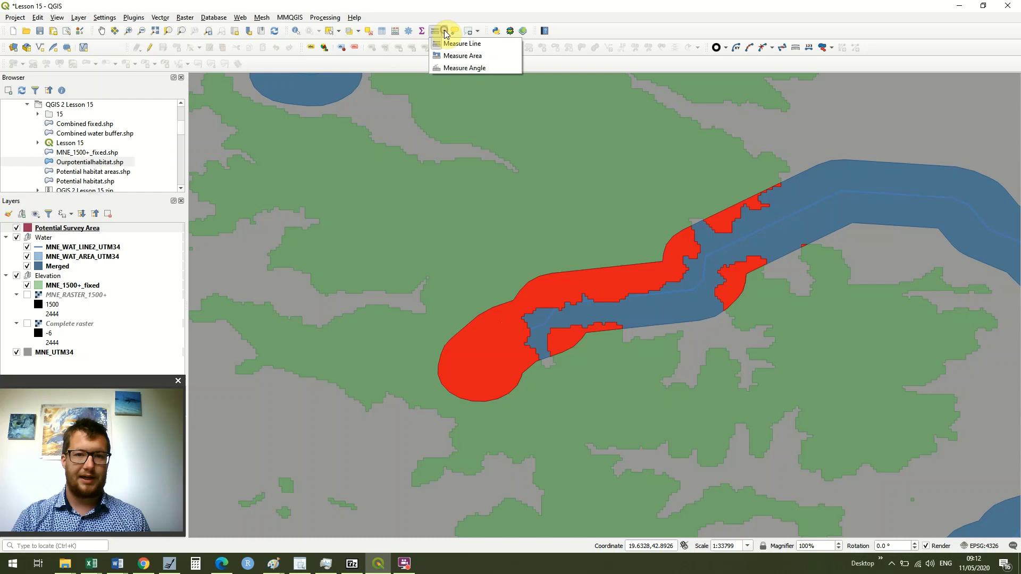
pyautogui.click(464, 68)
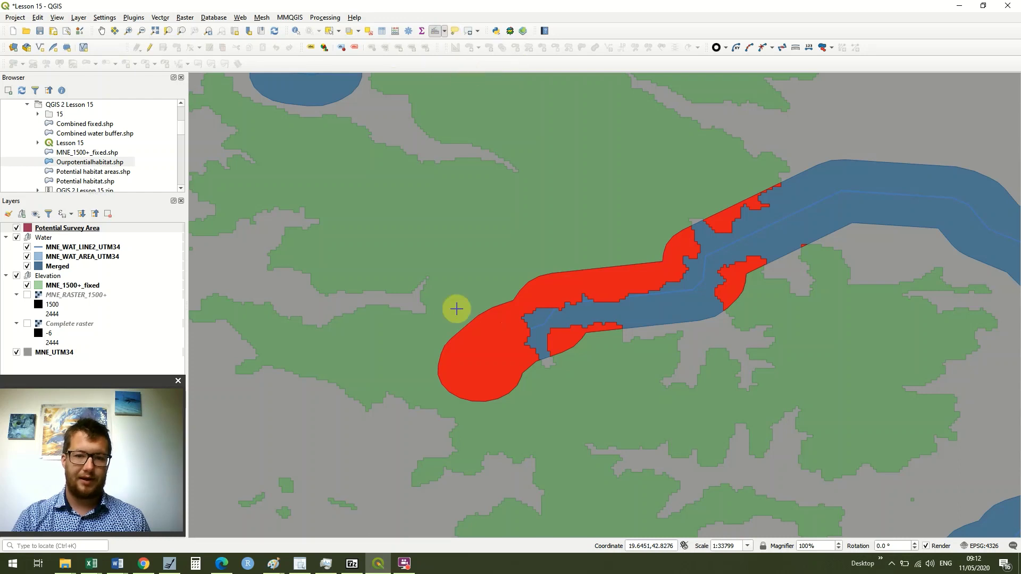
pyautogui.click(445, 344)
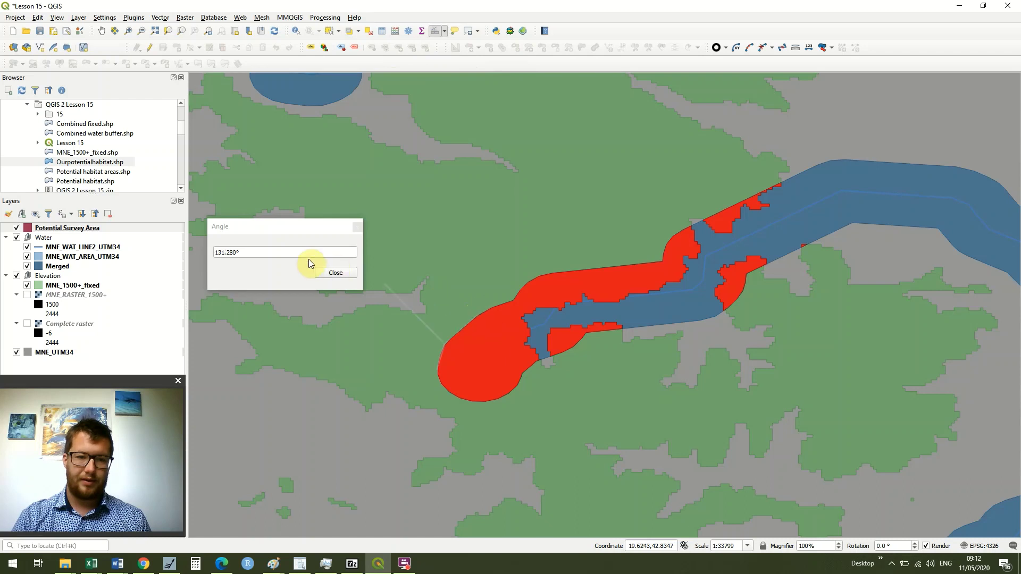
pyautogui.click(346, 273)
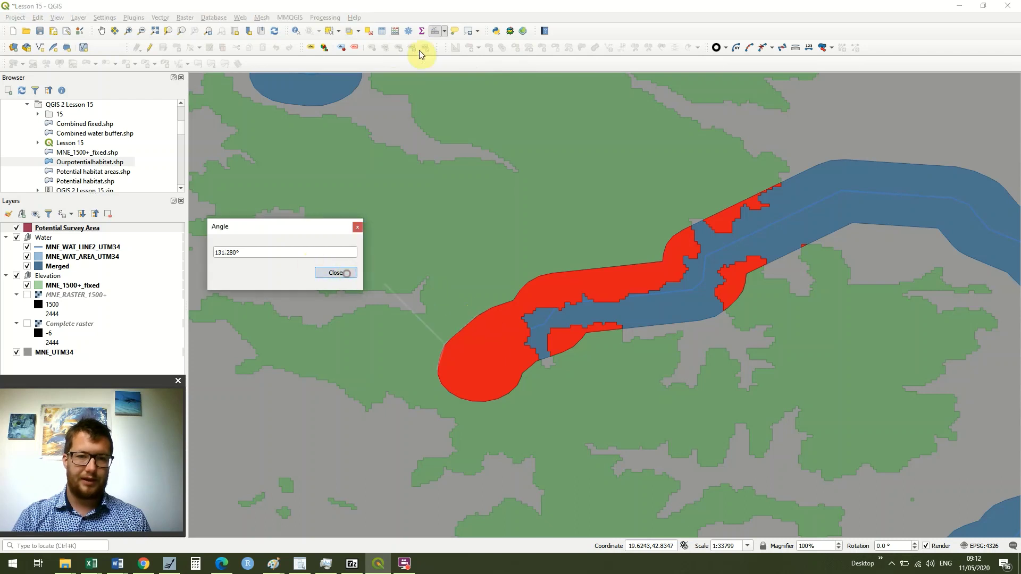
# - With Measure Area, outline the habitat patch's northern edge to its eastern tip
pyautogui.click(446, 33)
pyautogui.click(461, 56)
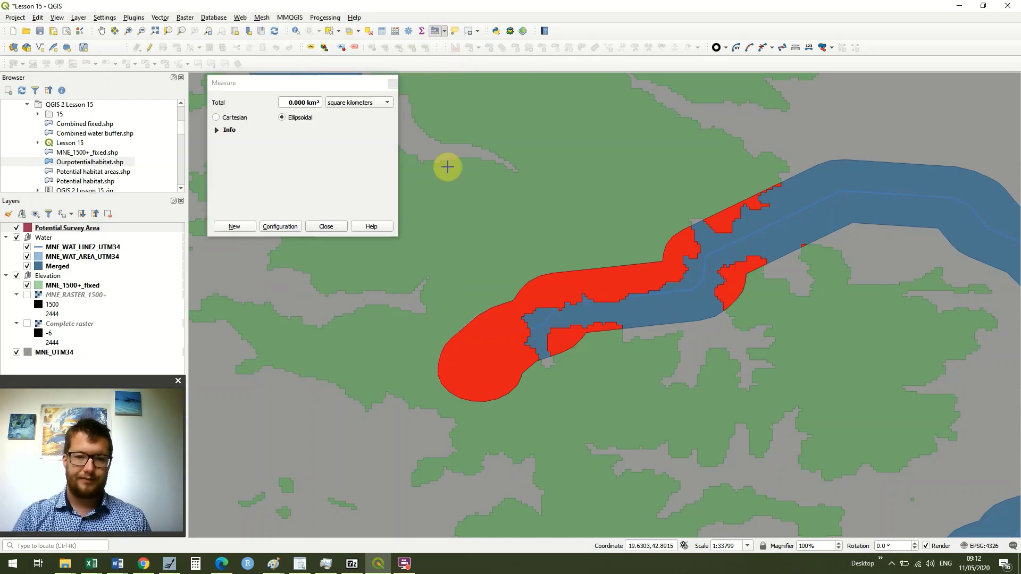
pyautogui.click(436, 371)
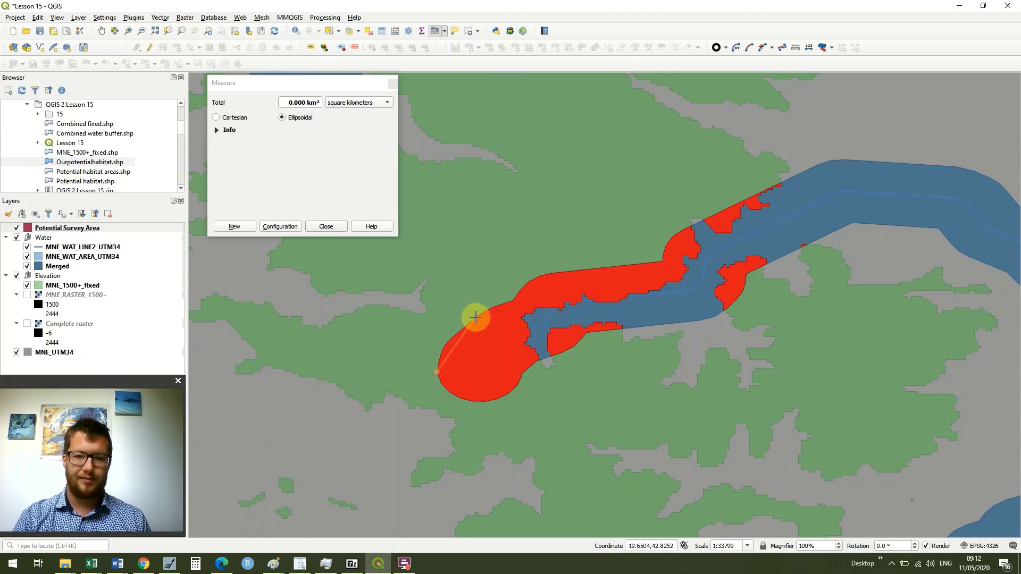
pyautogui.click(441, 346)
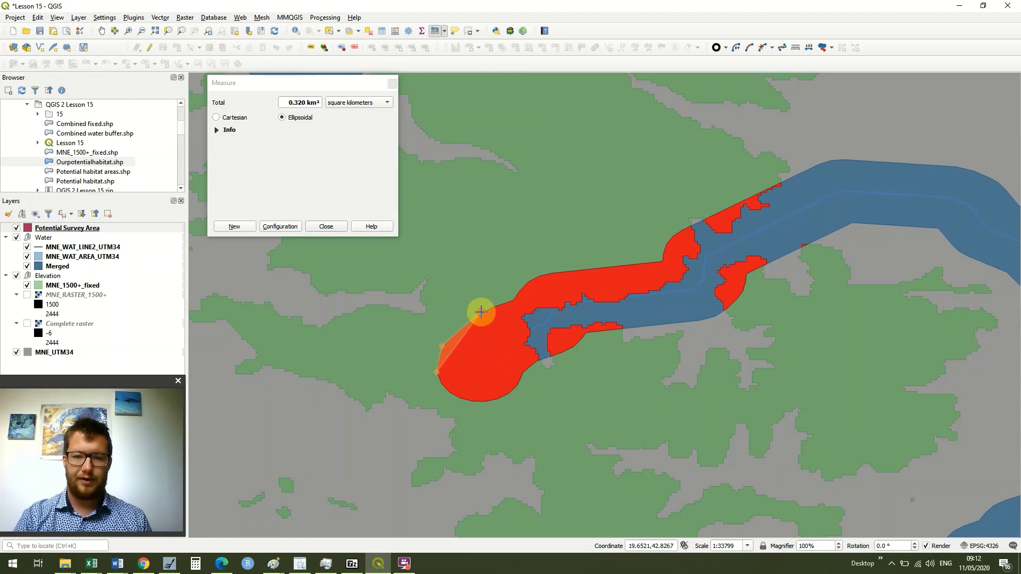
pyautogui.click(481, 312)
pyautogui.click(513, 301)
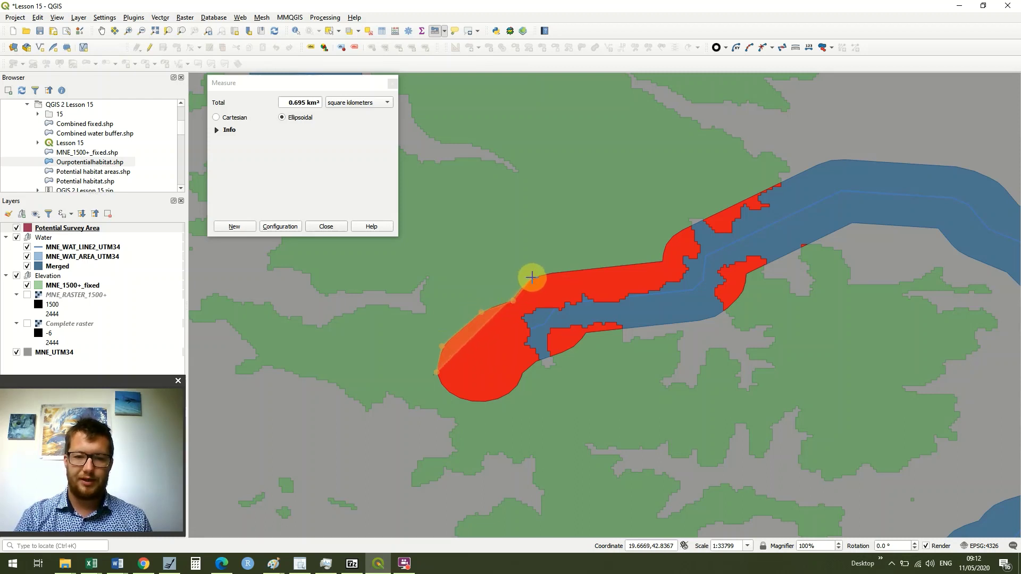
pyautogui.click(532, 277)
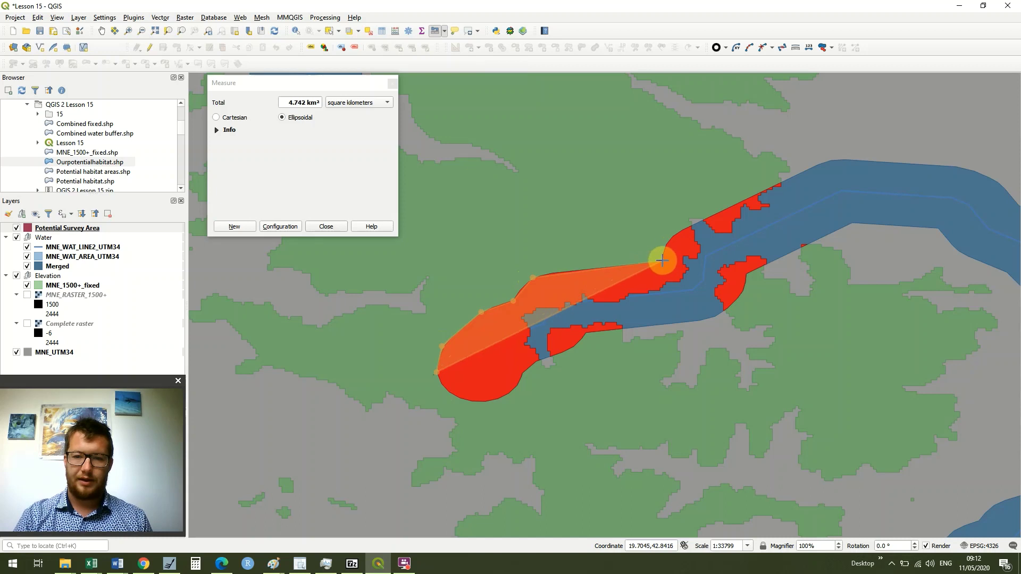
pyautogui.click(662, 260)
pyautogui.click(669, 241)
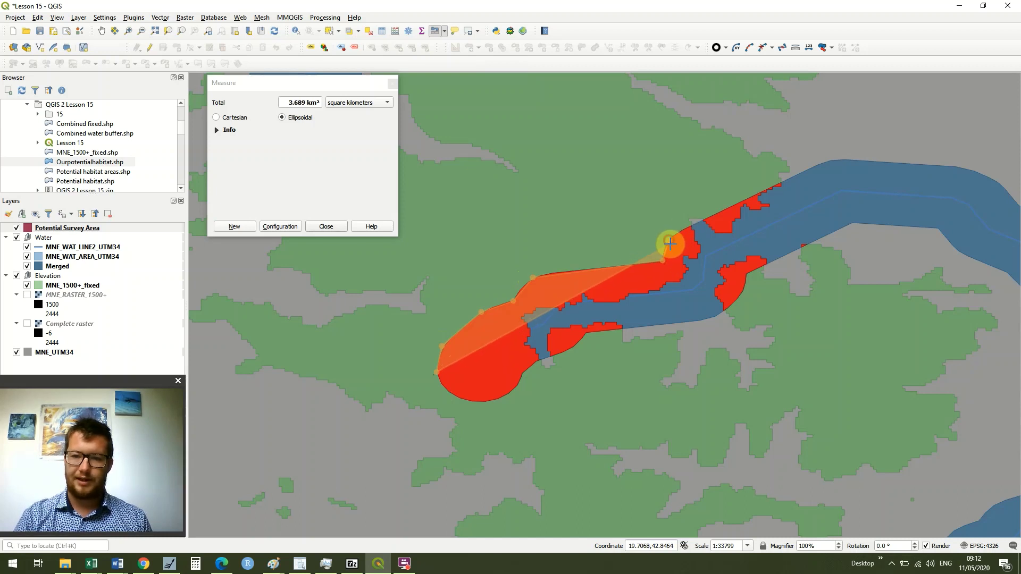
pyautogui.click(692, 226)
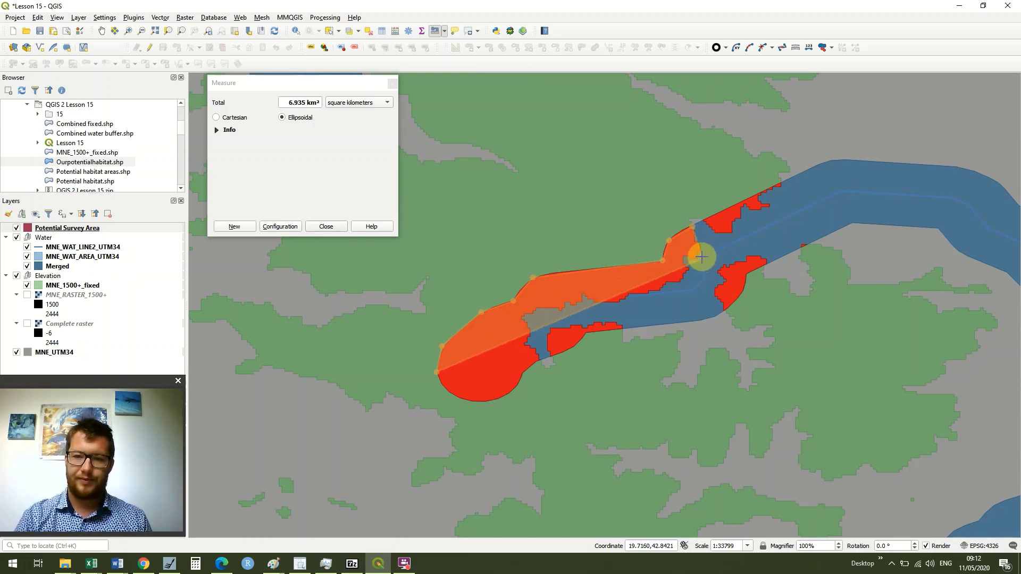
# - Finish the outline back along the southern edge, reading 9.549 km², then close the Measure window
pyautogui.click(700, 255)
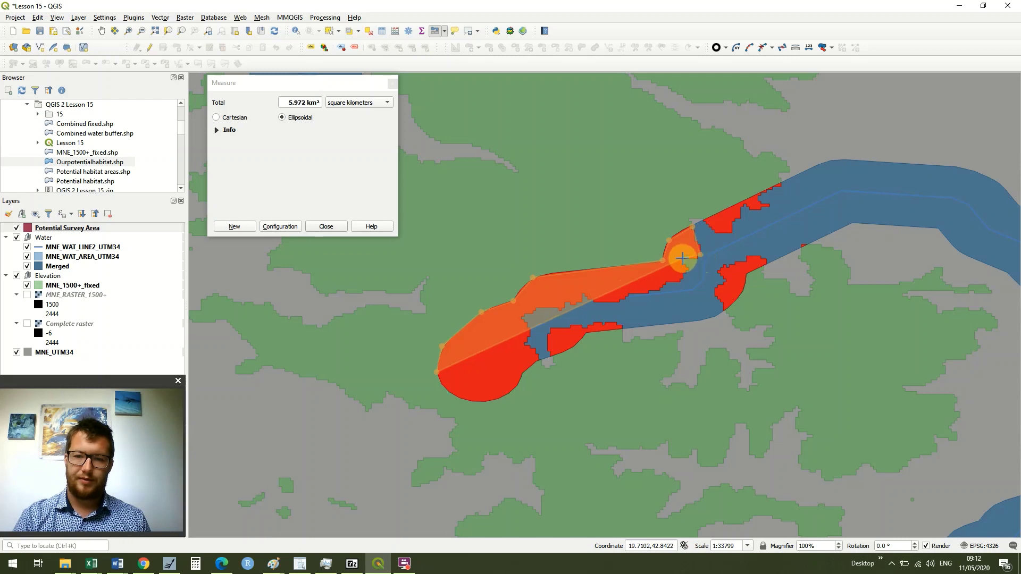
pyautogui.click(682, 258)
pyautogui.click(686, 276)
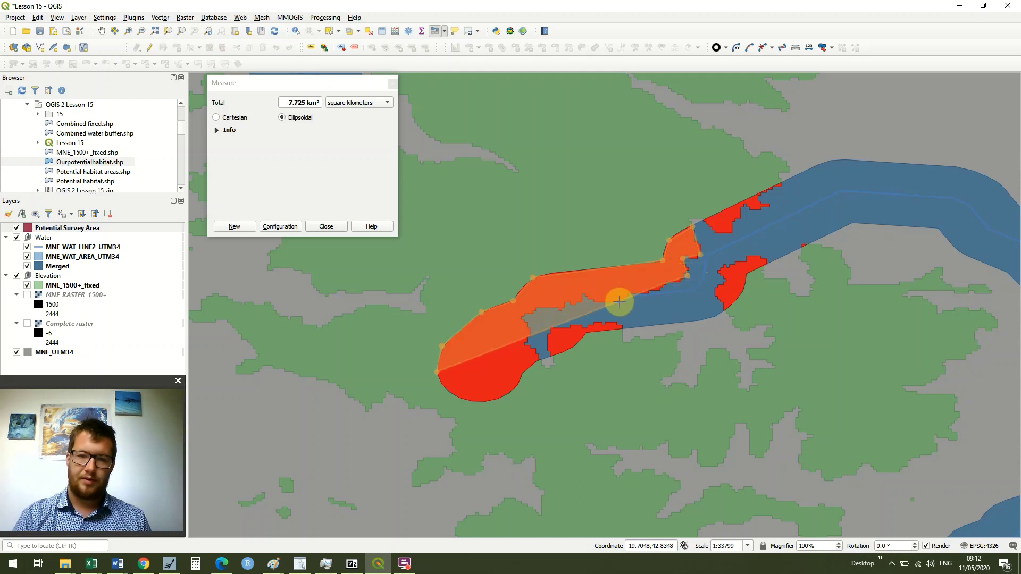
pyautogui.click(618, 302)
pyautogui.click(573, 301)
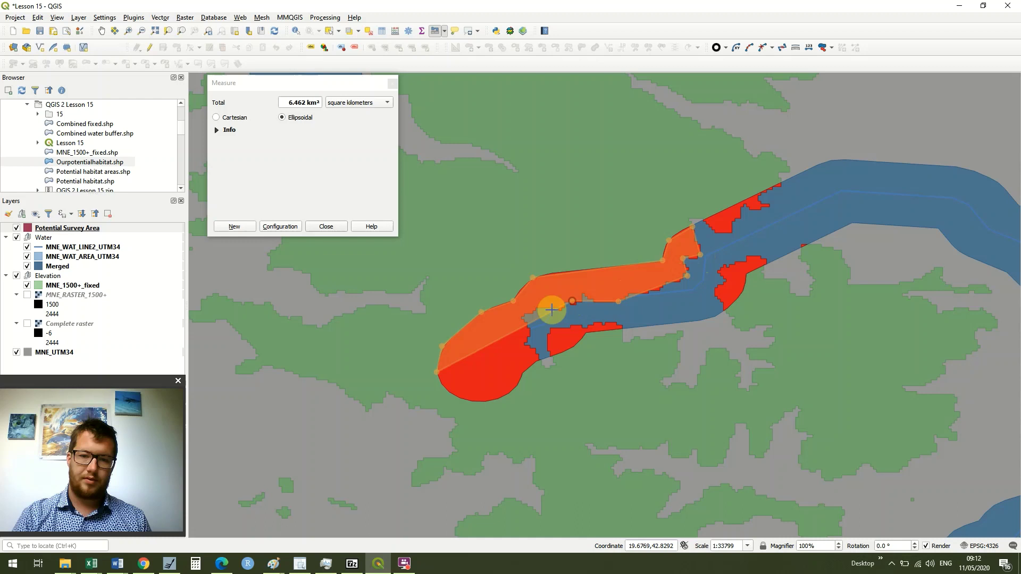
pyautogui.click(525, 319)
pyautogui.click(539, 360)
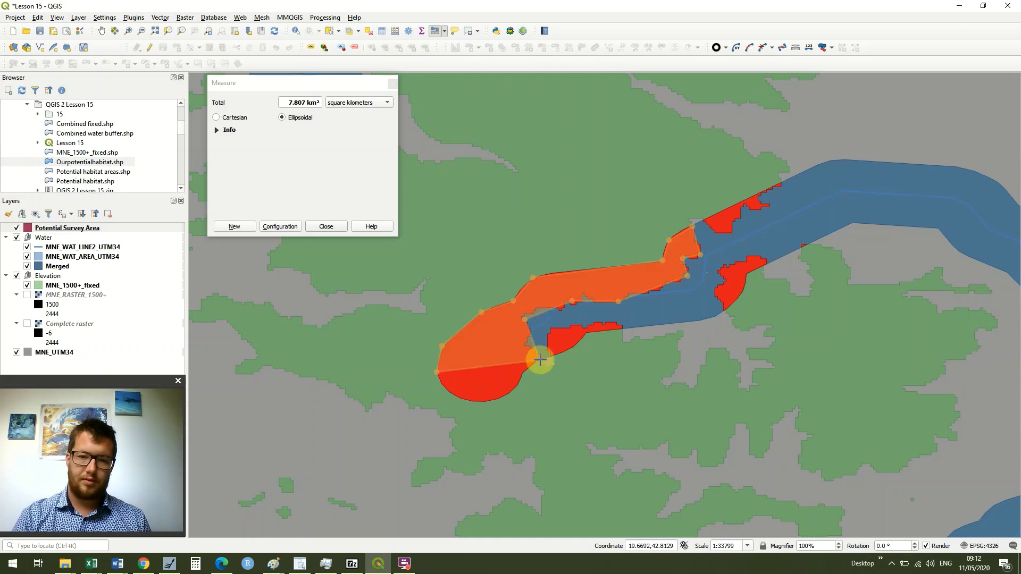
pyautogui.click(521, 375)
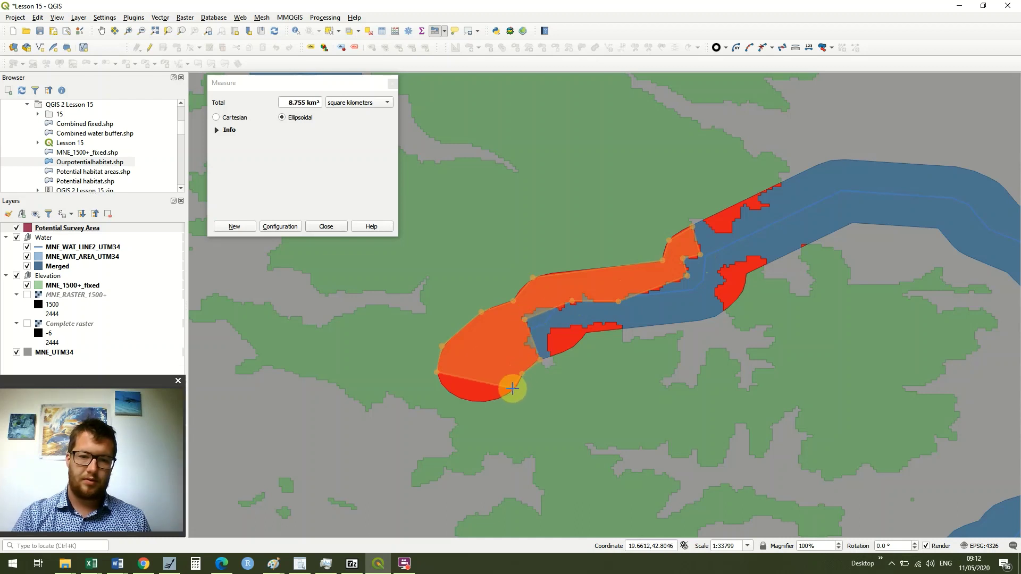
pyautogui.click(512, 388)
pyautogui.click(487, 401)
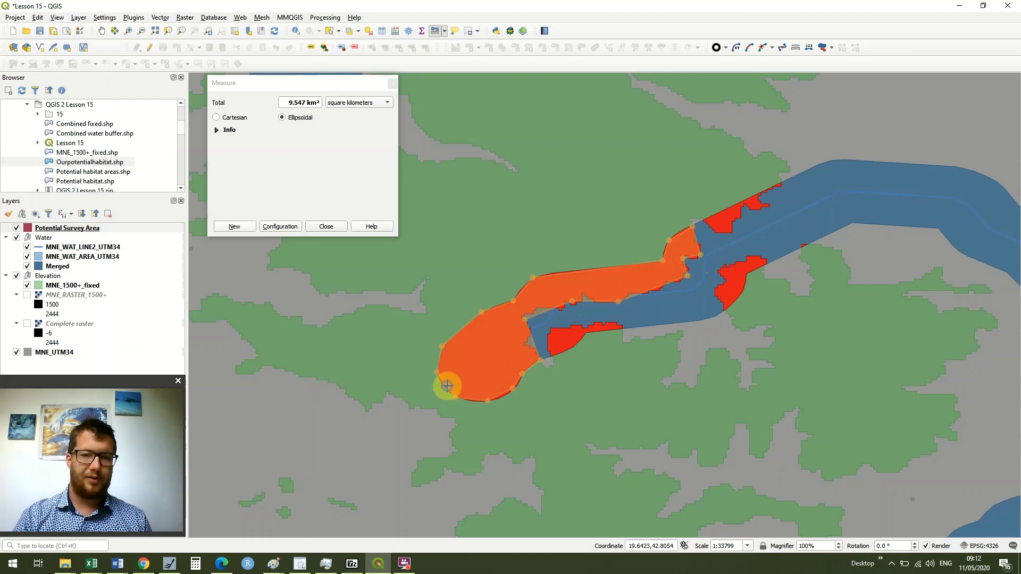
pyautogui.rightClick(447, 386)
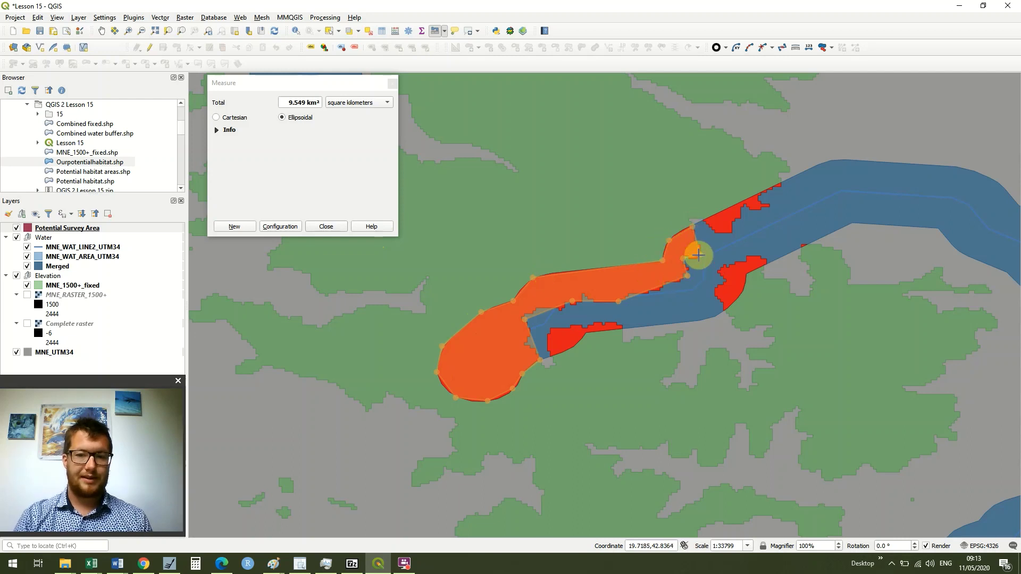
pyautogui.click(335, 226)
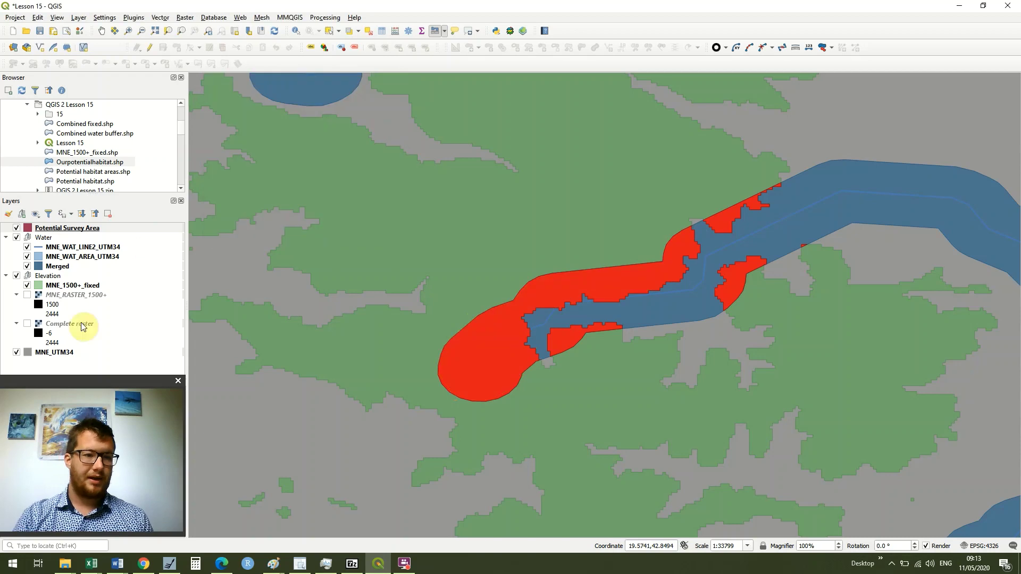
# - Zoom to the full MNE_UTM34 layer extent and select the Potential Survey Area layer
pyautogui.rightClick(59, 357)
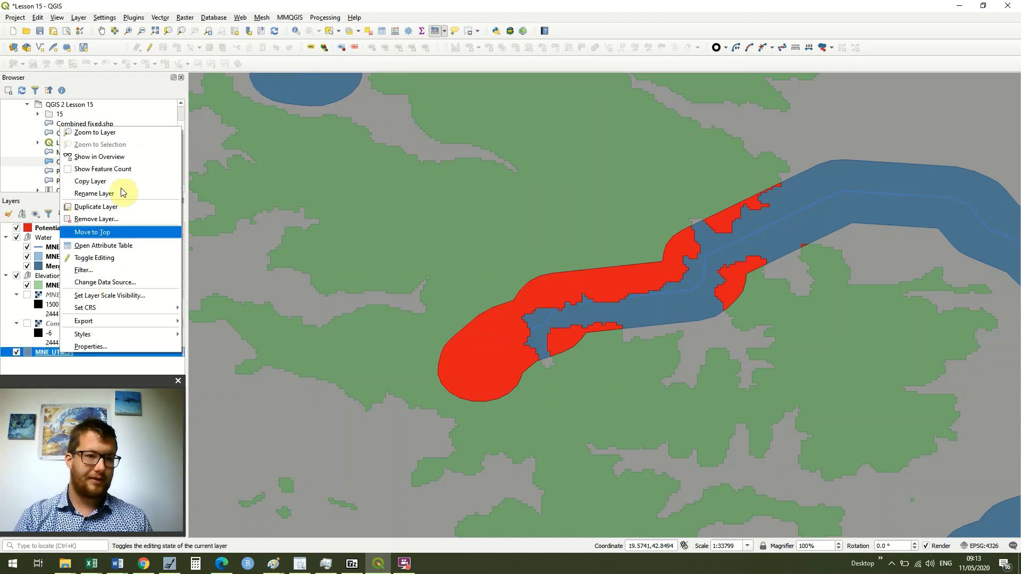
pyautogui.click(123, 136)
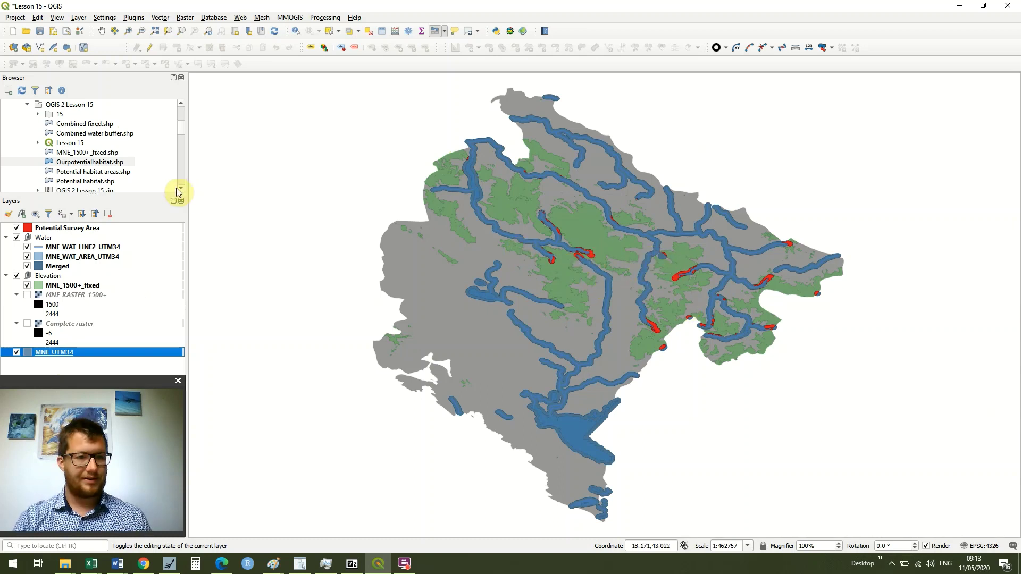
pyautogui.click(106, 230)
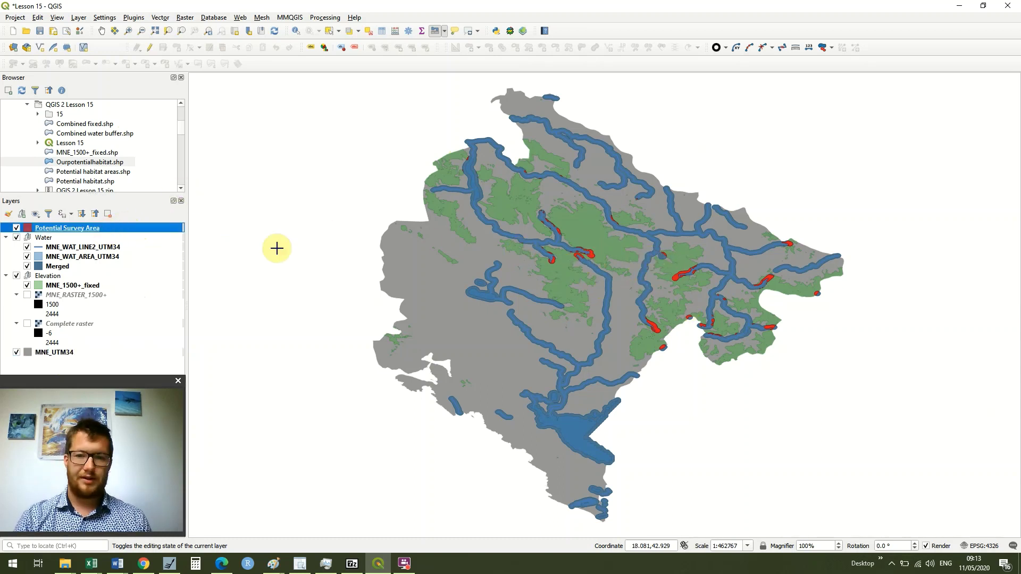
pyautogui.click(431, 33)
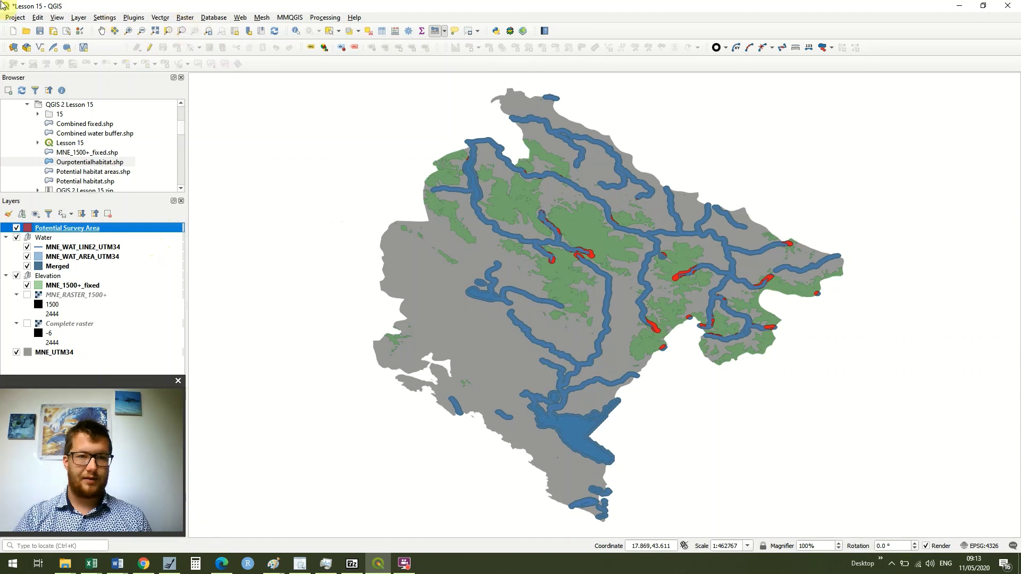
# - In Project Properties, set measurements to WGS 84 with kilometers and square kilometers
pyautogui.click(16, 17)
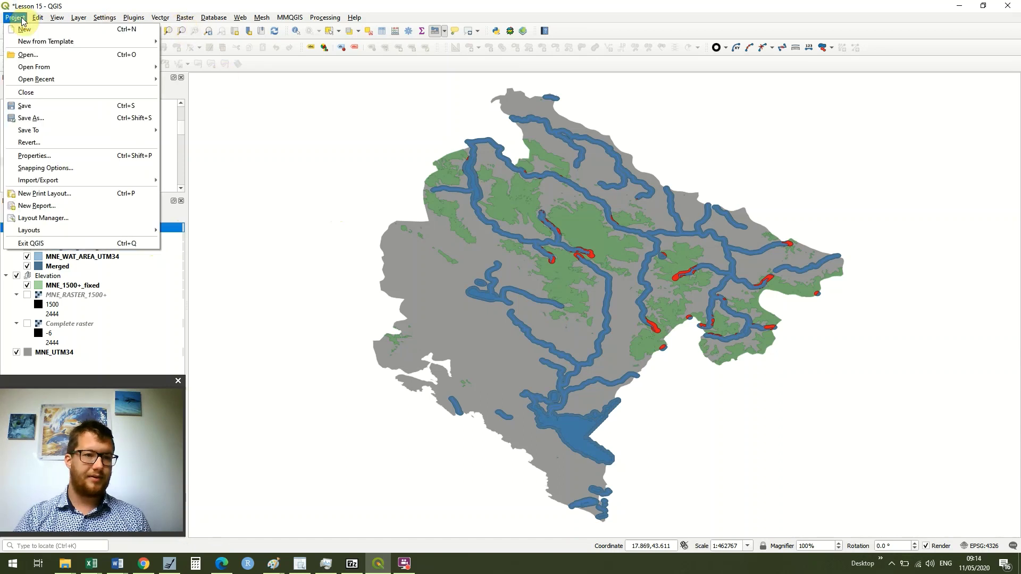
pyautogui.click(53, 156)
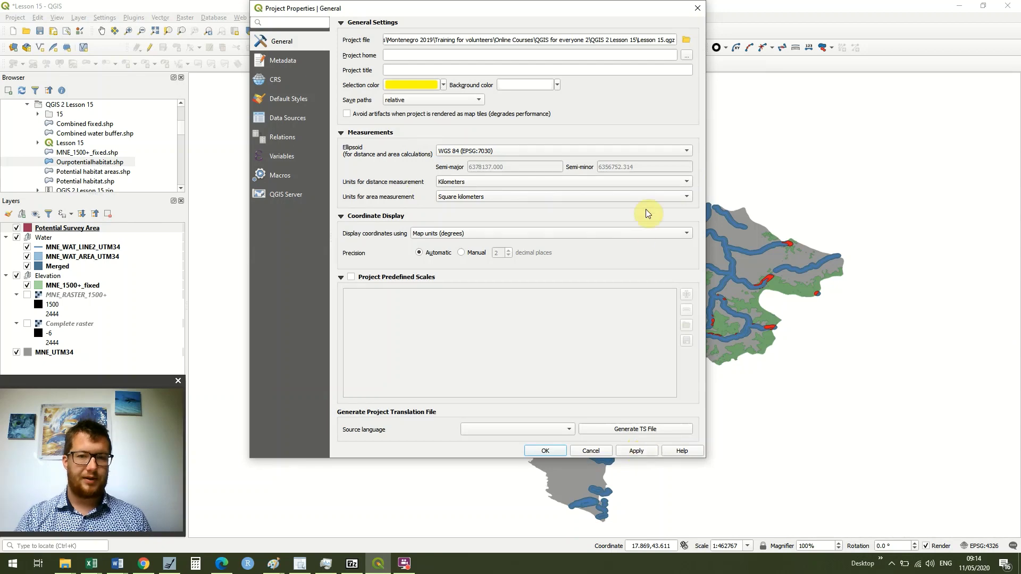
pyautogui.click(640, 453)
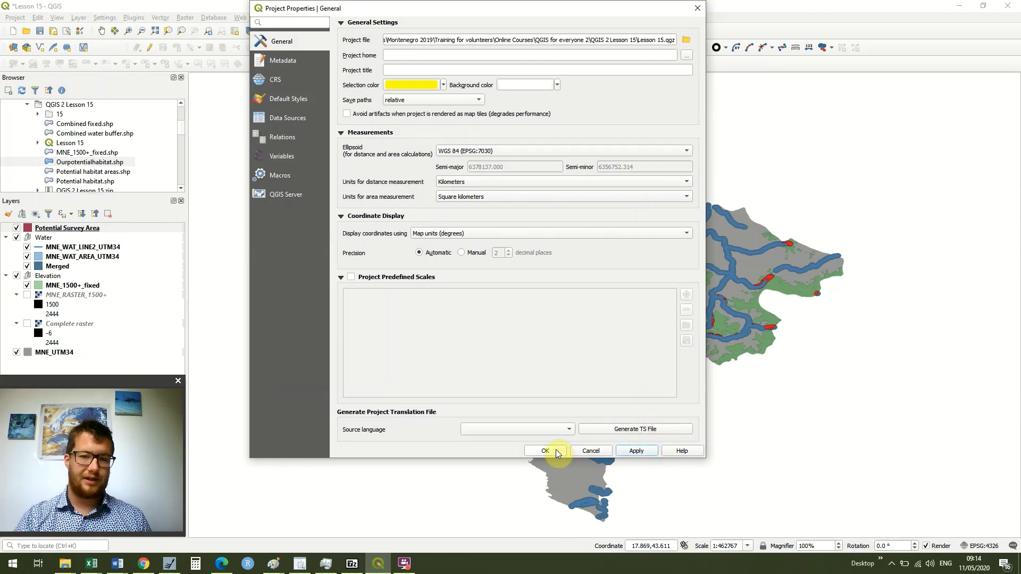
pyautogui.click(551, 451)
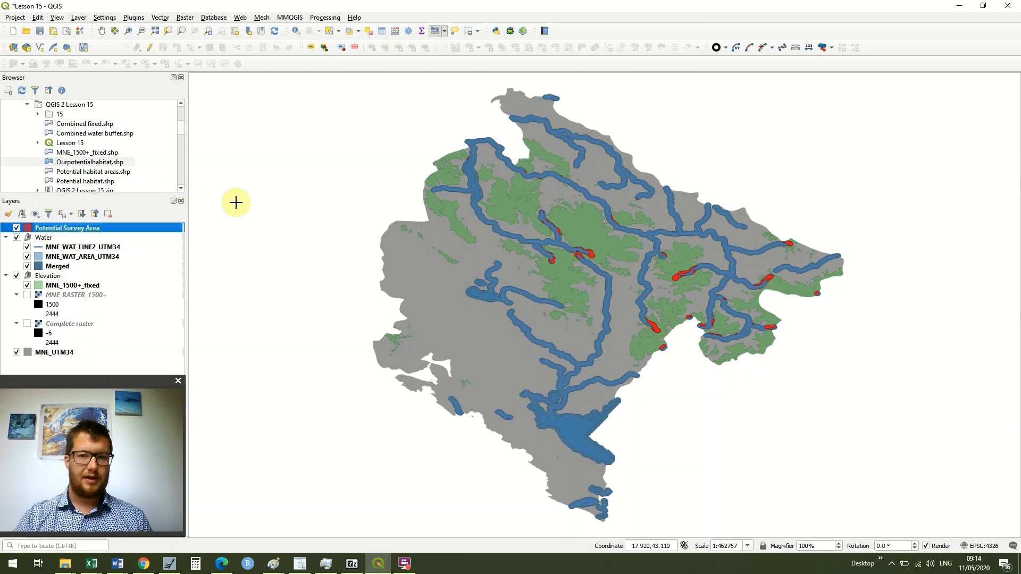
pyautogui.rightClick(131, 228)
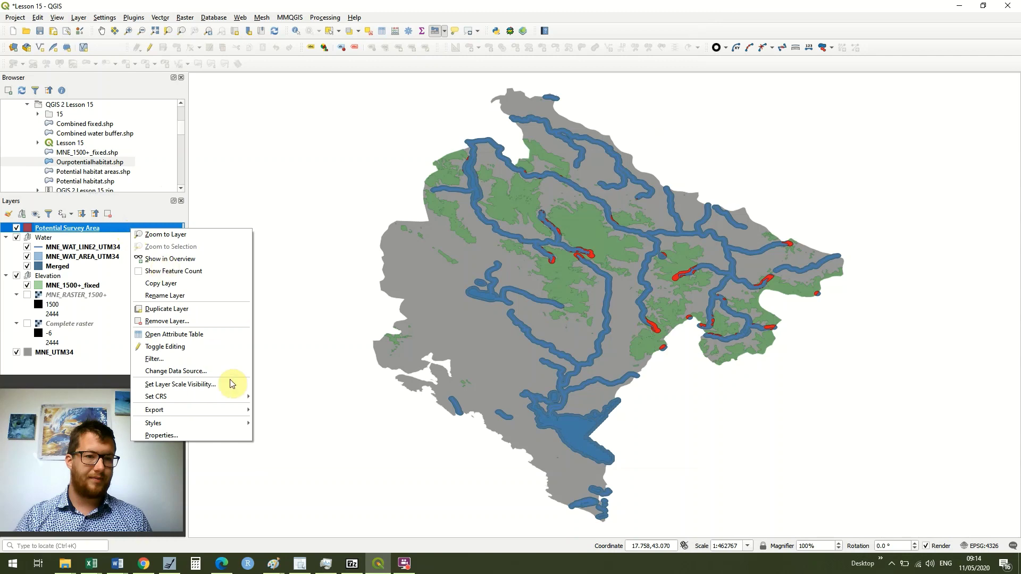
pyautogui.click(219, 443)
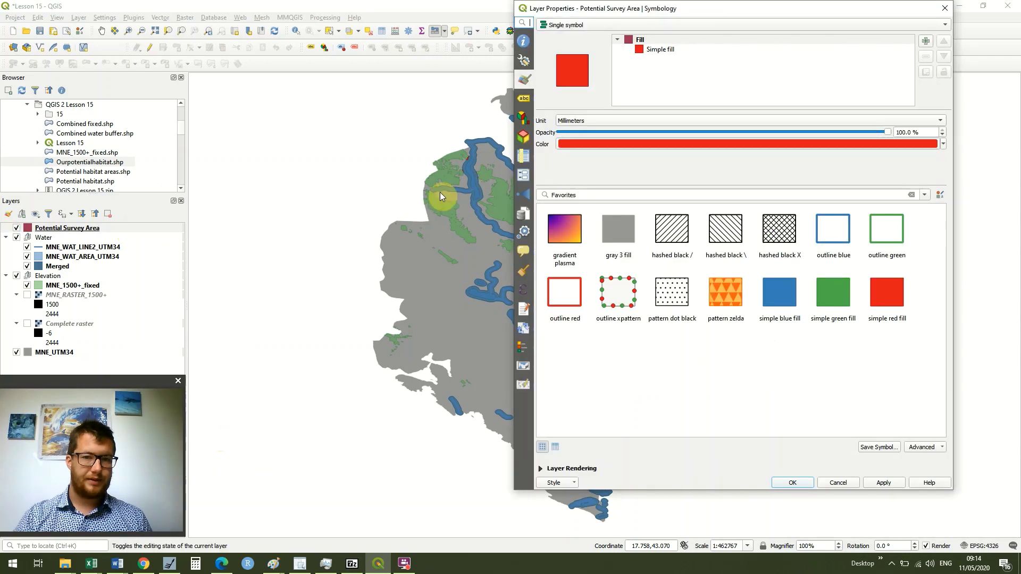
pyautogui.click(524, 61)
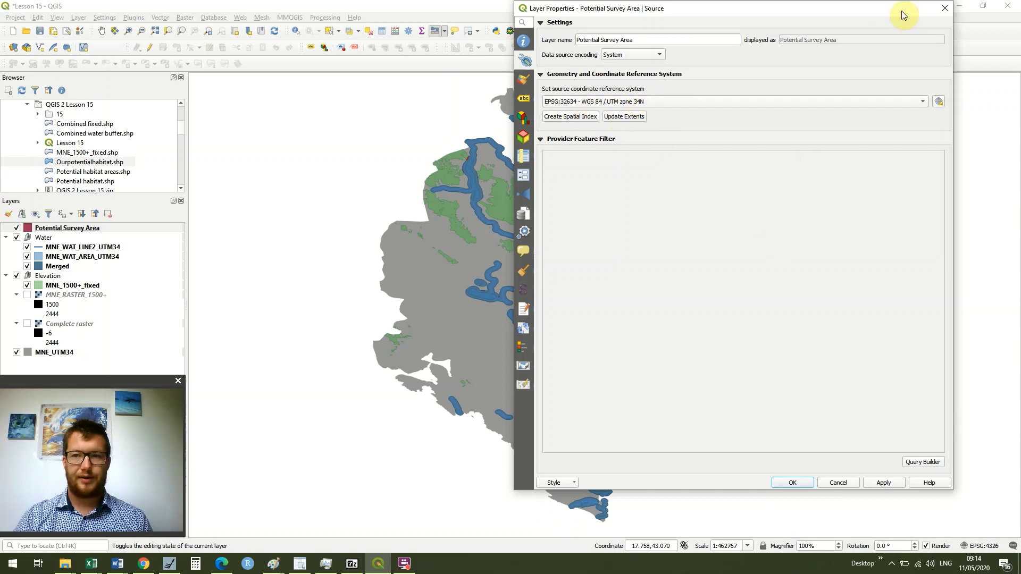
pyautogui.click(945, 8)
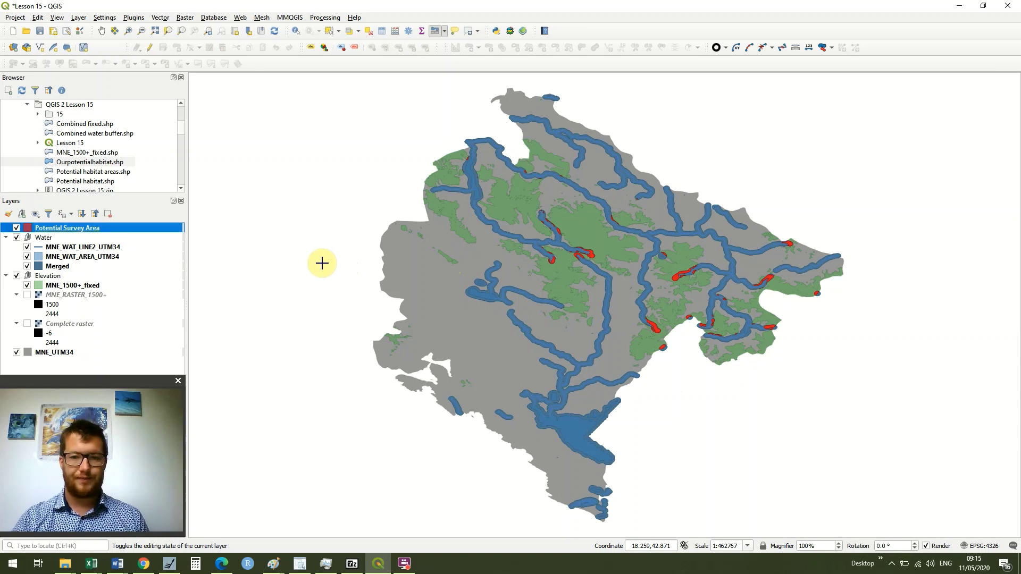
# - Inspect the Potential Survey Area attribute table's single Montenegro feature, then close it
pyautogui.rightClick(174, 230)
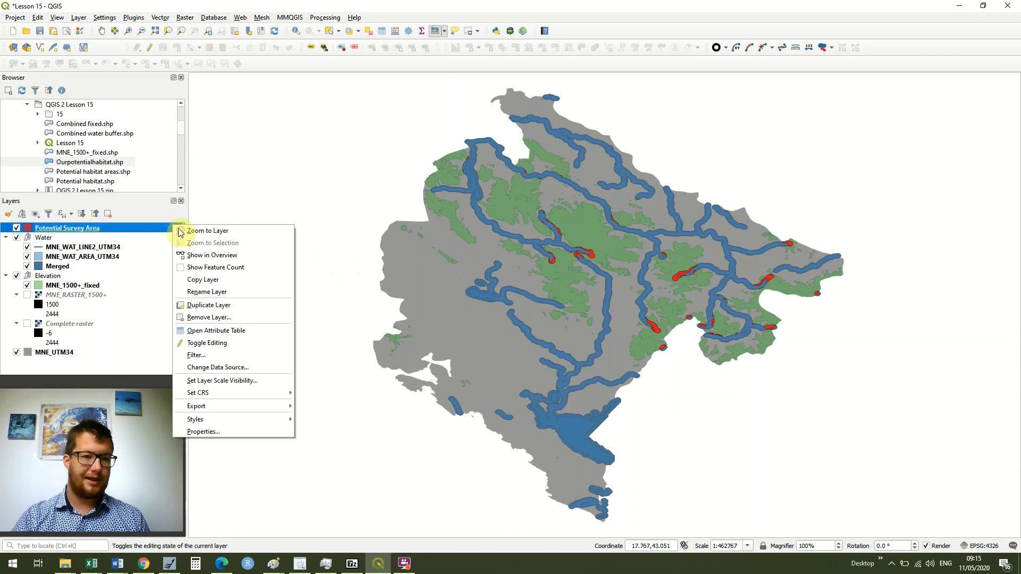
pyautogui.click(225, 331)
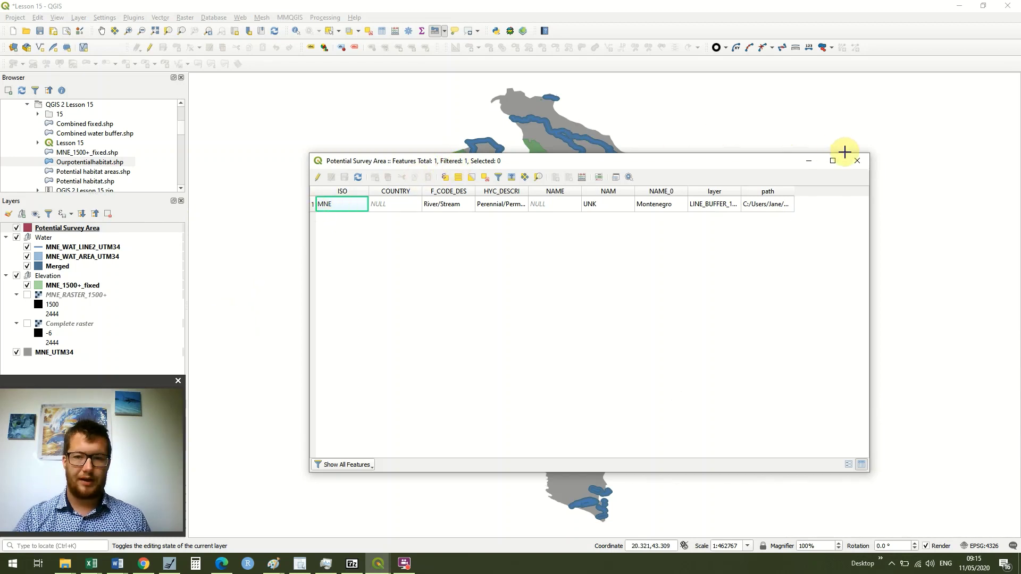
pyautogui.moveTo(726, 165); pyautogui.dragTo(713, 424)
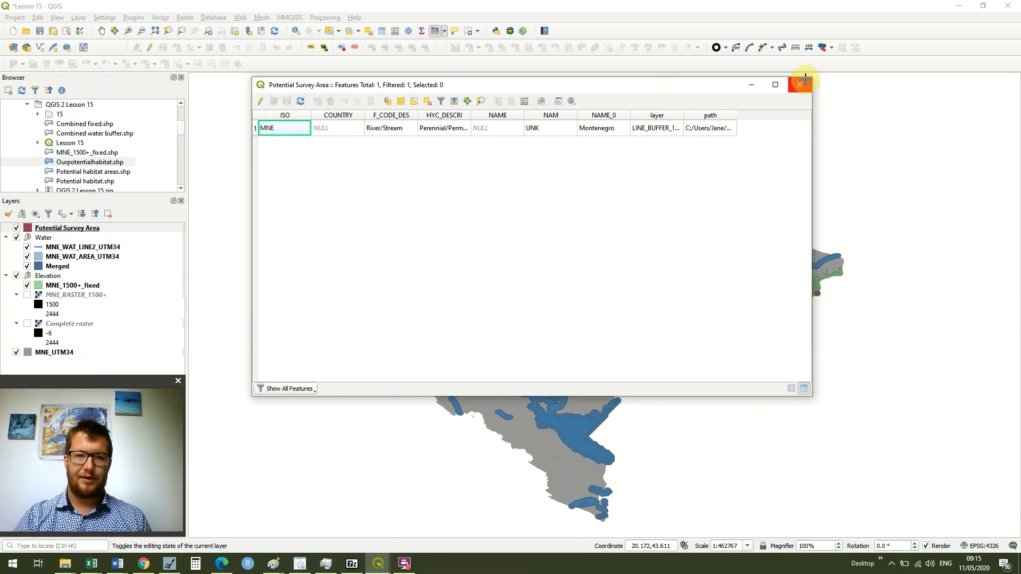
pyautogui.click(800, 83)
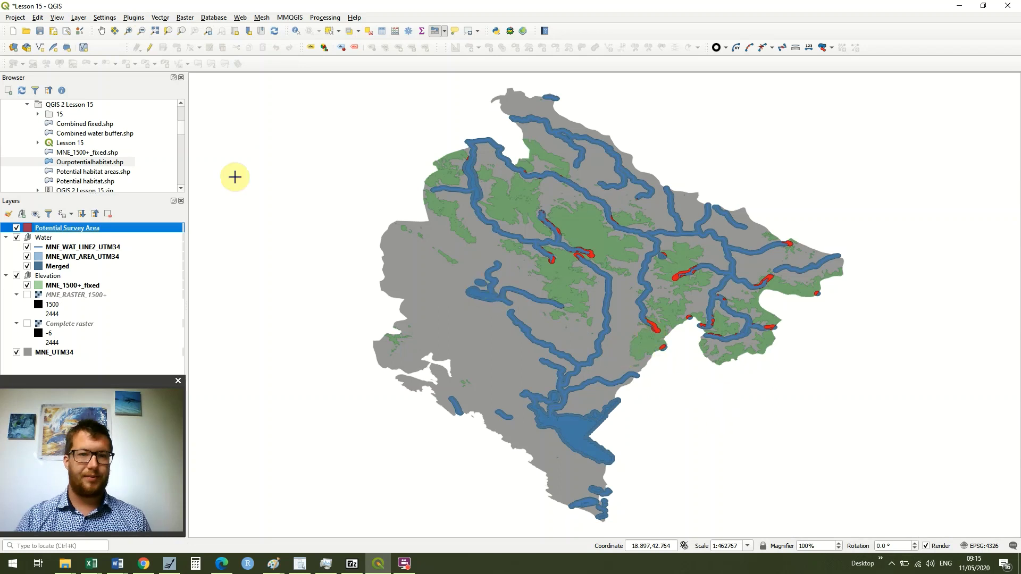
# - Launch the Multipart to Singleparts tool on the Potential Survey Area layer
pyautogui.click(160, 19)
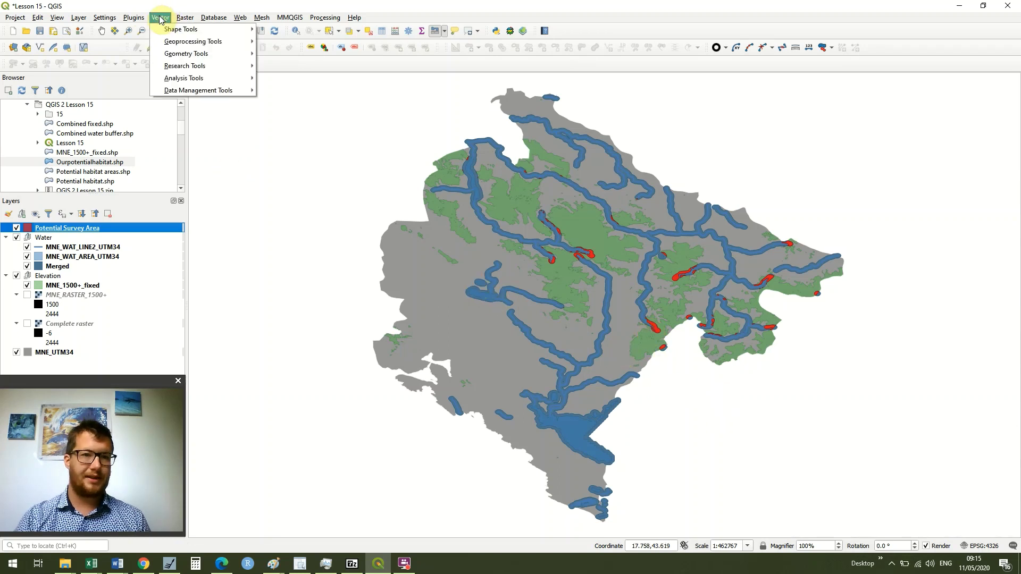
pyautogui.moveTo(210, 57)
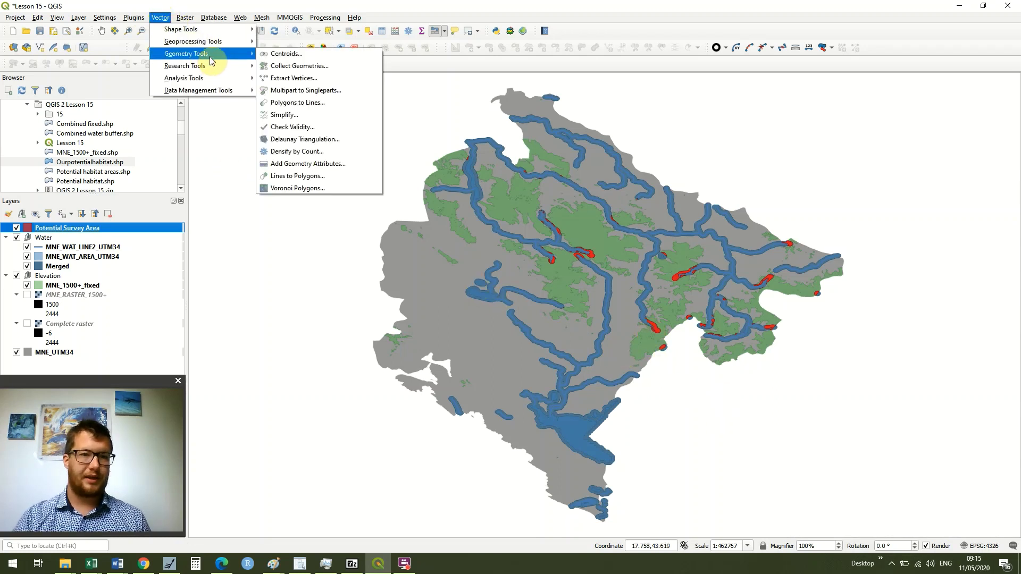
pyautogui.click(366, 90)
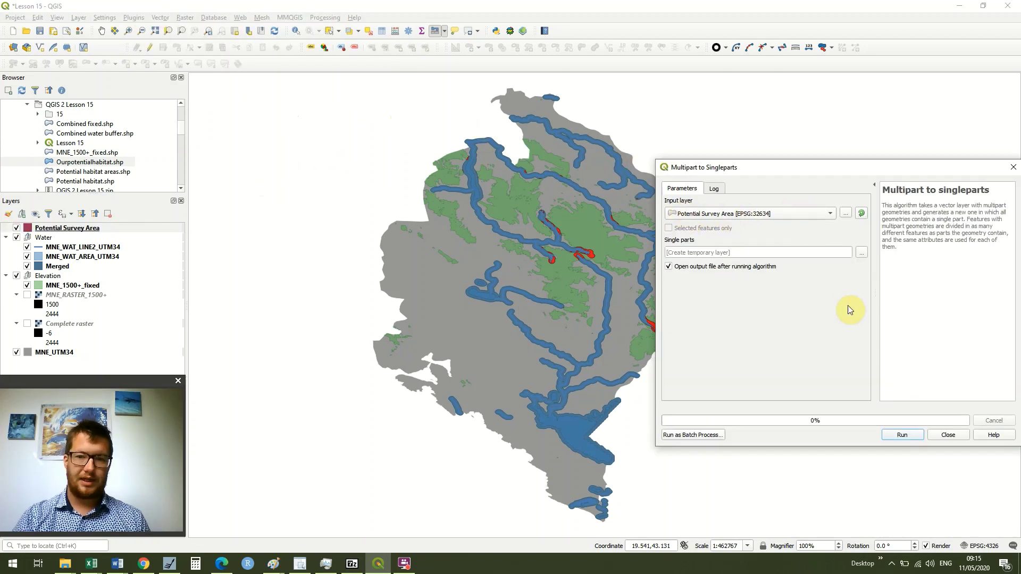
# - Set the output to save as 'Potential areas' in the QGIS 2 Lesson 16 folder
pyautogui.click(861, 253)
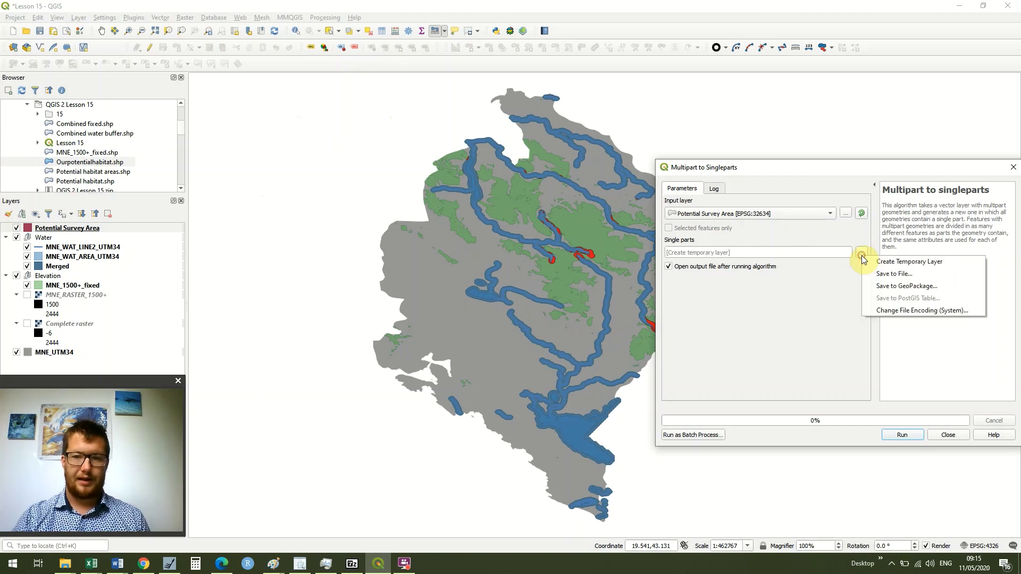
pyautogui.click(893, 274)
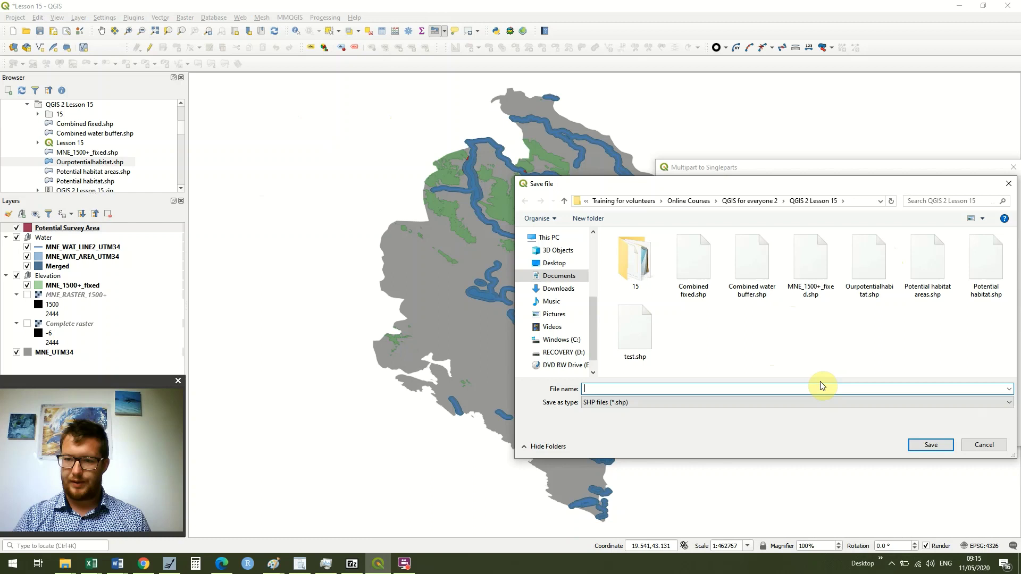
pyautogui.click(828, 389)
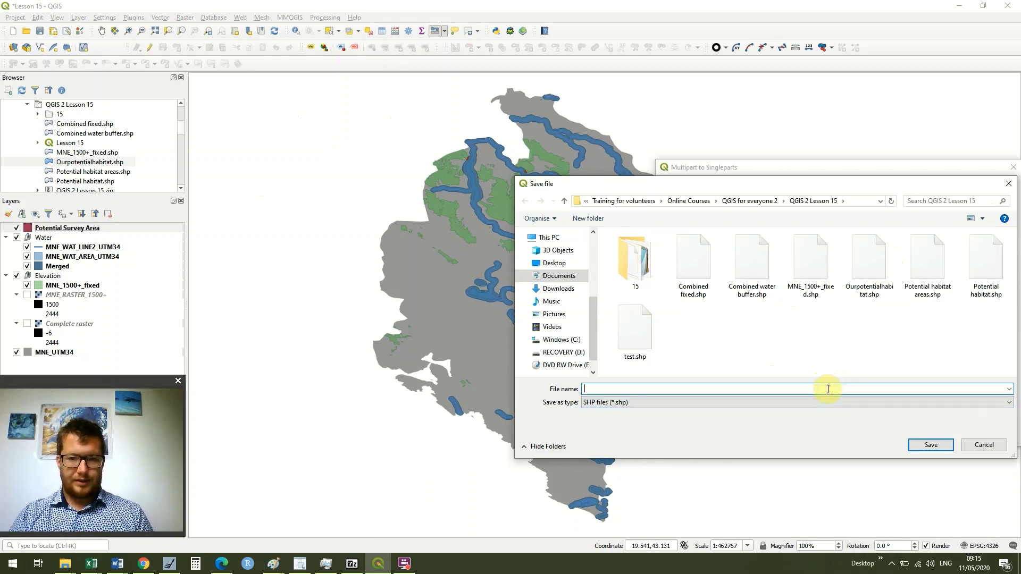
pyautogui.click(758, 201)
pyautogui.doubleClick(749, 331)
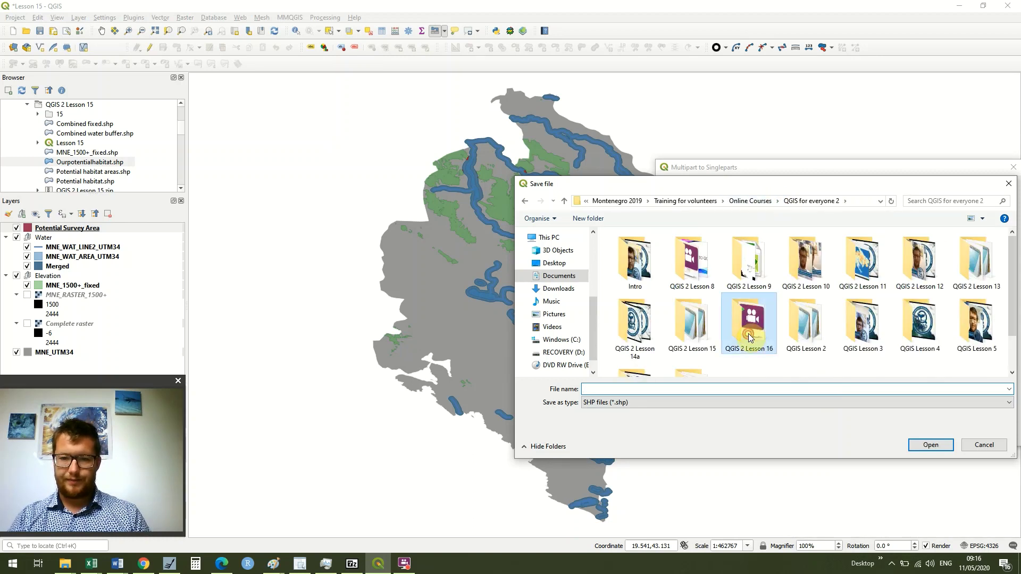
pyautogui.click(693, 388)
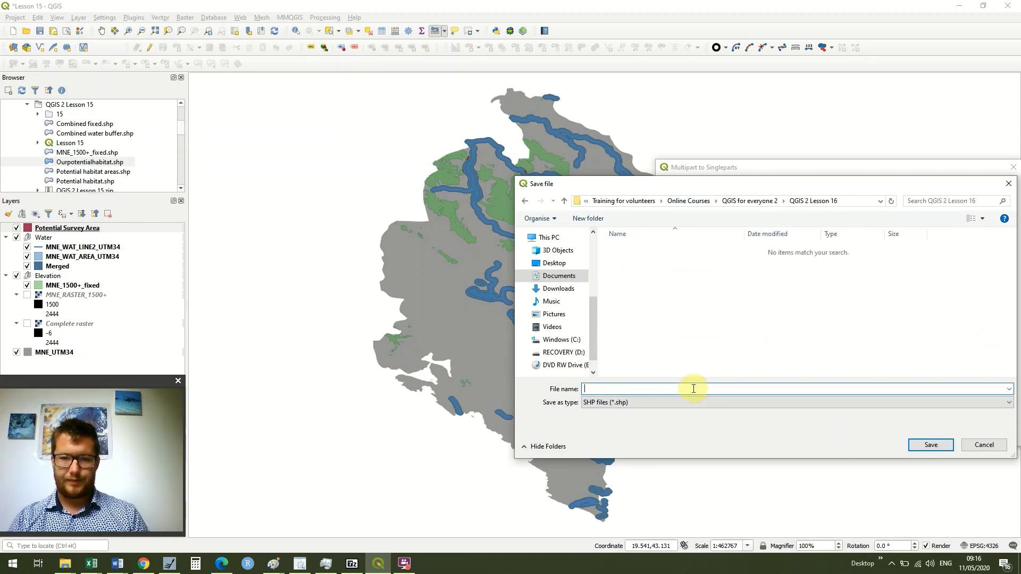
pyautogui.write('Potential')
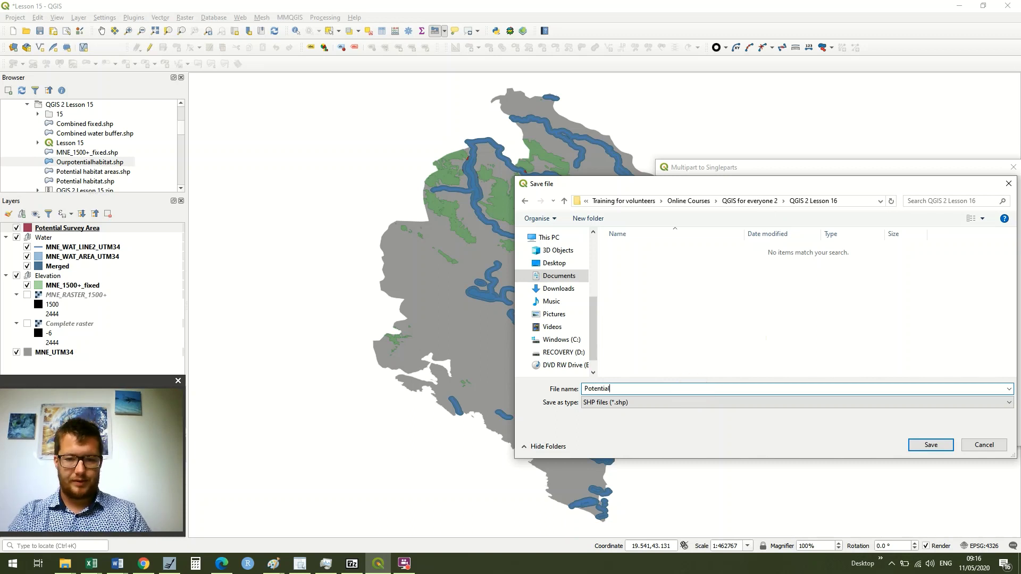
pyautogui.write(' areas')
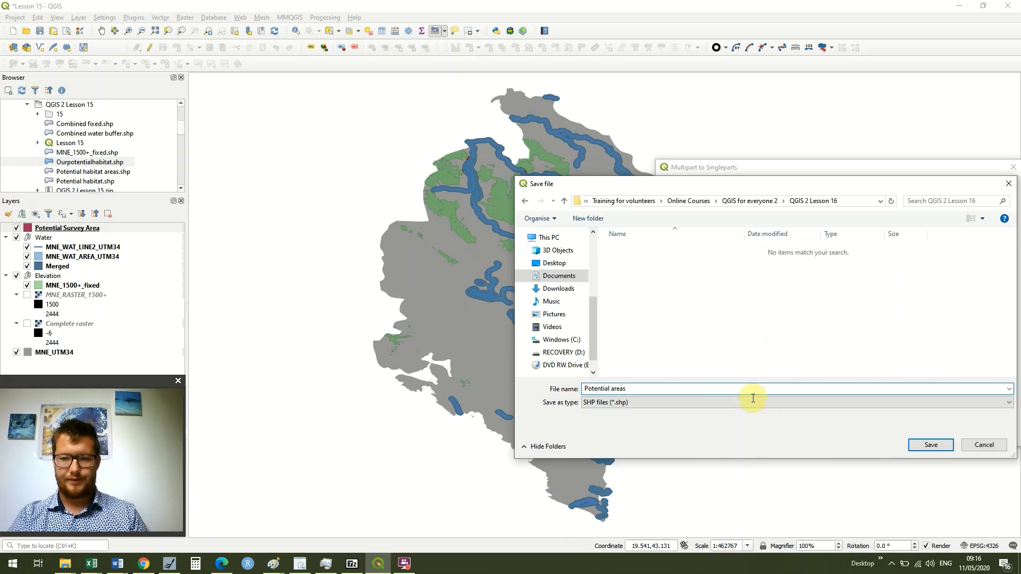
pyautogui.click(942, 445)
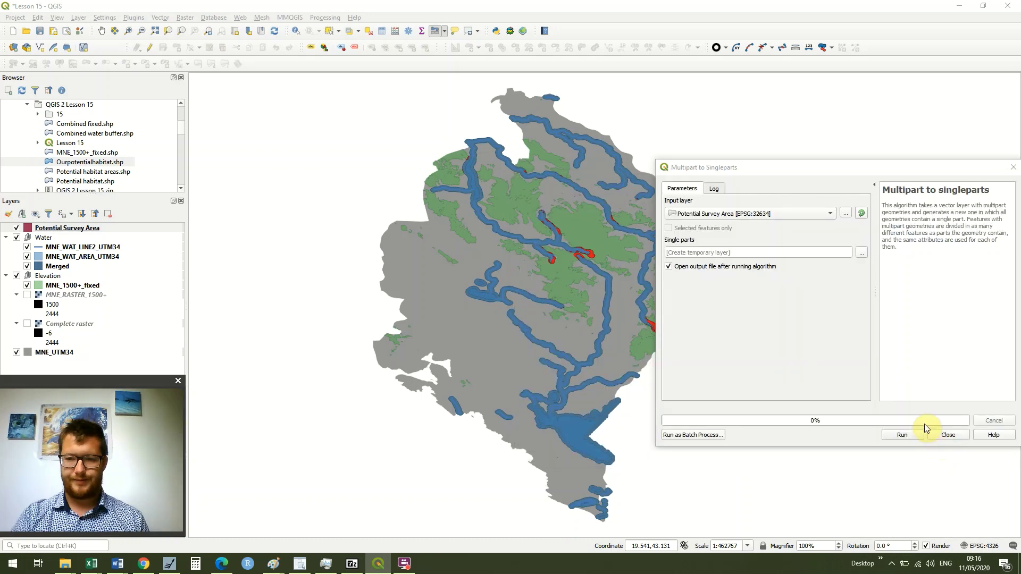
# - Run the split to create Potential areas, then remove the Potential Survey Area layer
pyautogui.click(904, 435)
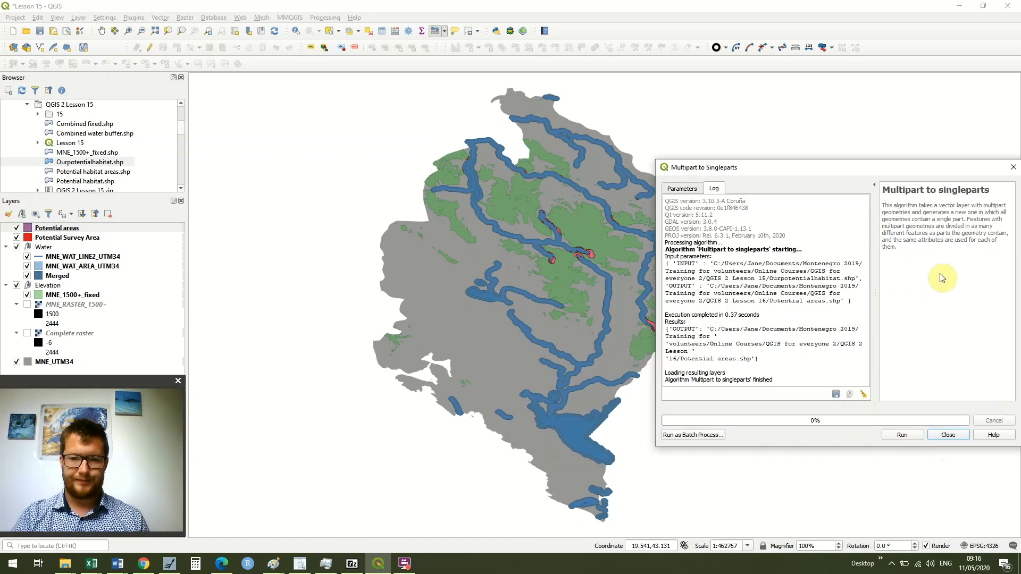
pyautogui.click(1014, 169)
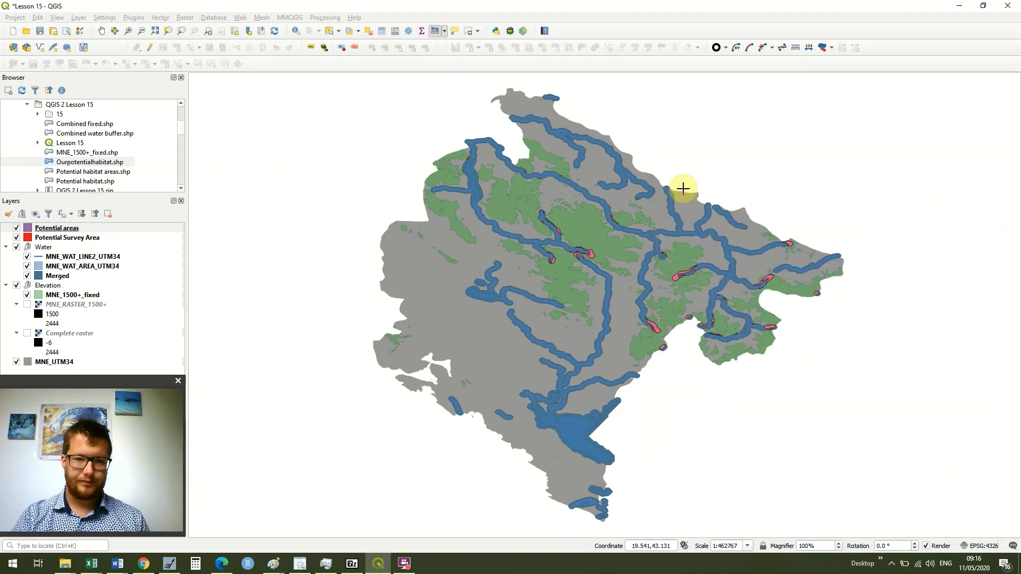
pyautogui.click(93, 238)
pyautogui.rightClick(94, 239)
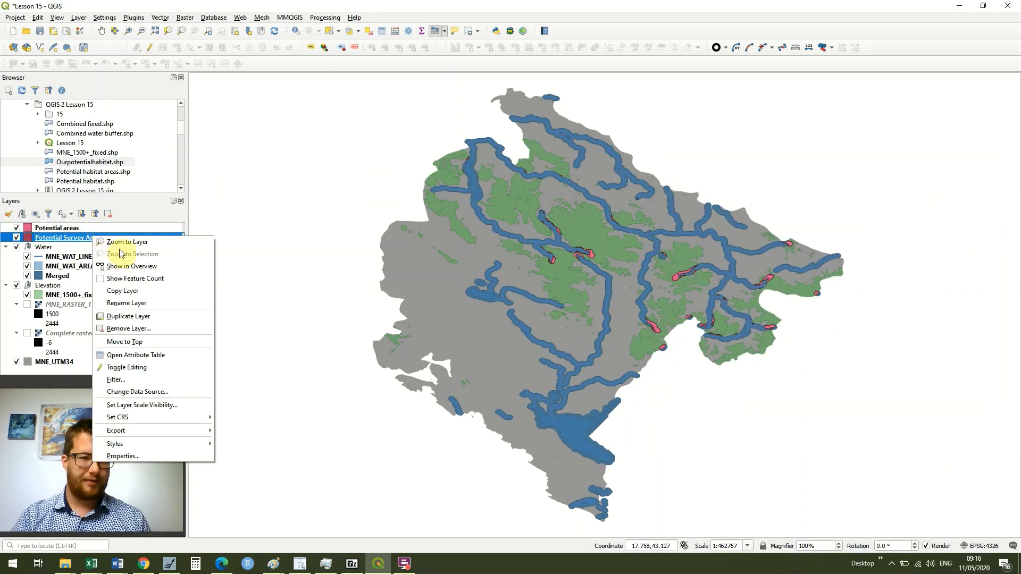
pyautogui.click(146, 328)
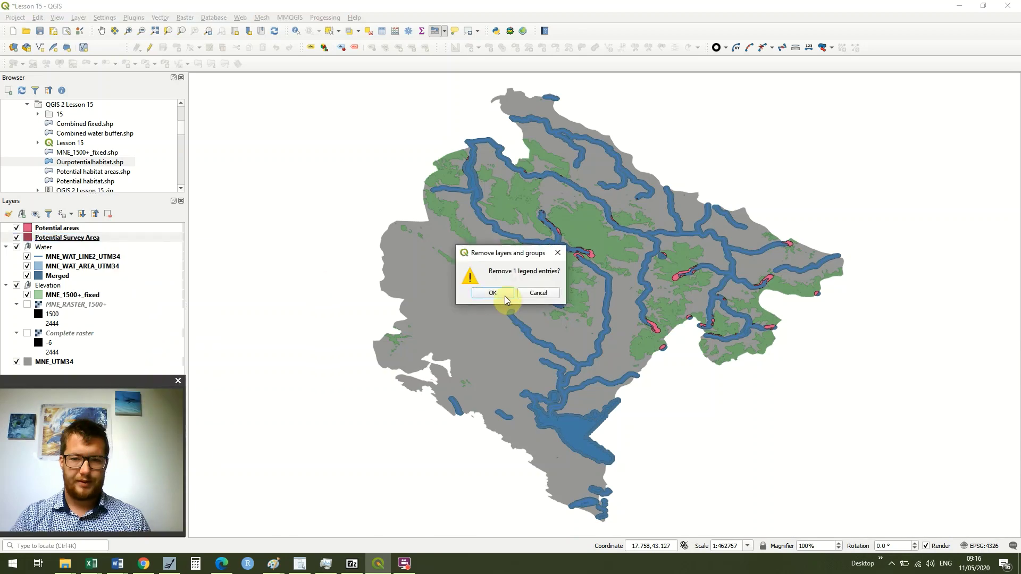
pyautogui.click(504, 297)
# - Open the Potential areas attribute table and scroll through its 103 single-part features
pyautogui.click(73, 230)
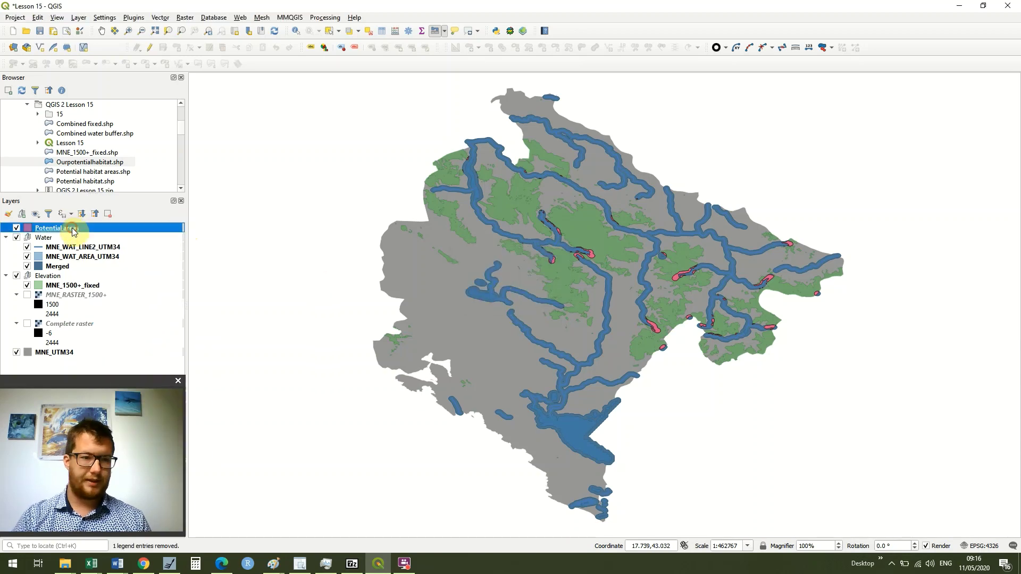
pyautogui.rightClick(72, 230)
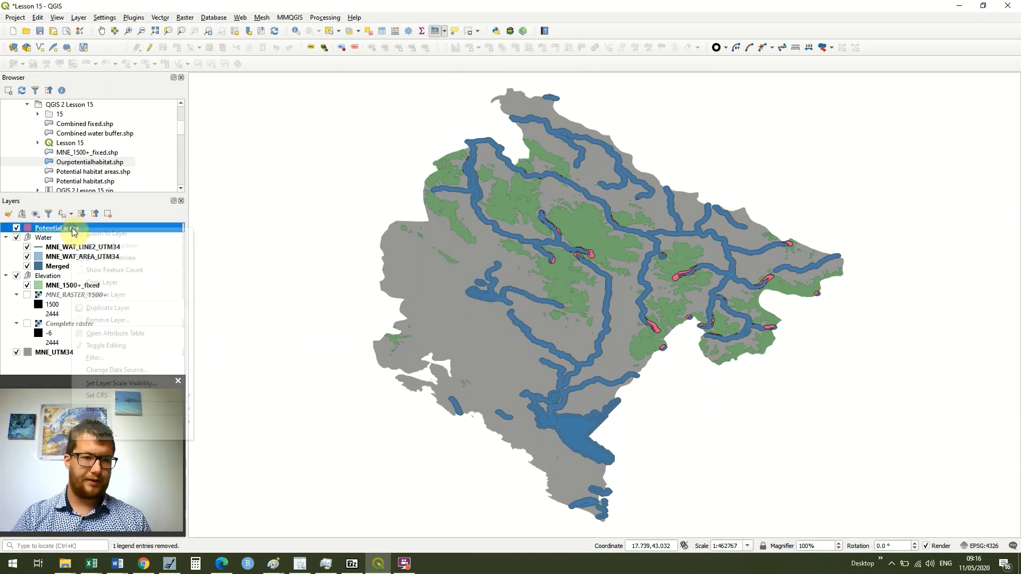
pyautogui.click(155, 333)
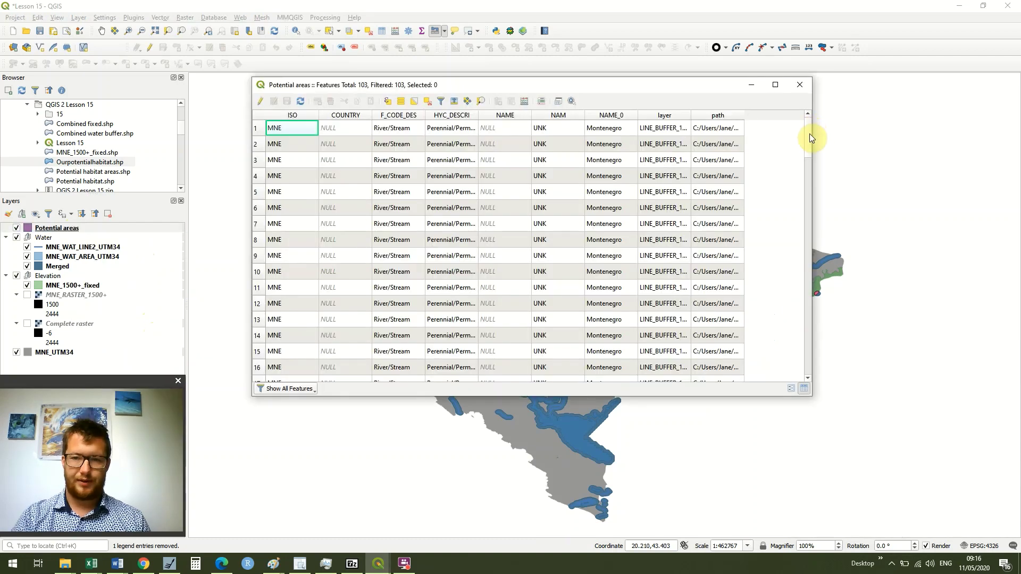
pyautogui.moveTo(808, 131); pyautogui.dragTo(764, 407)
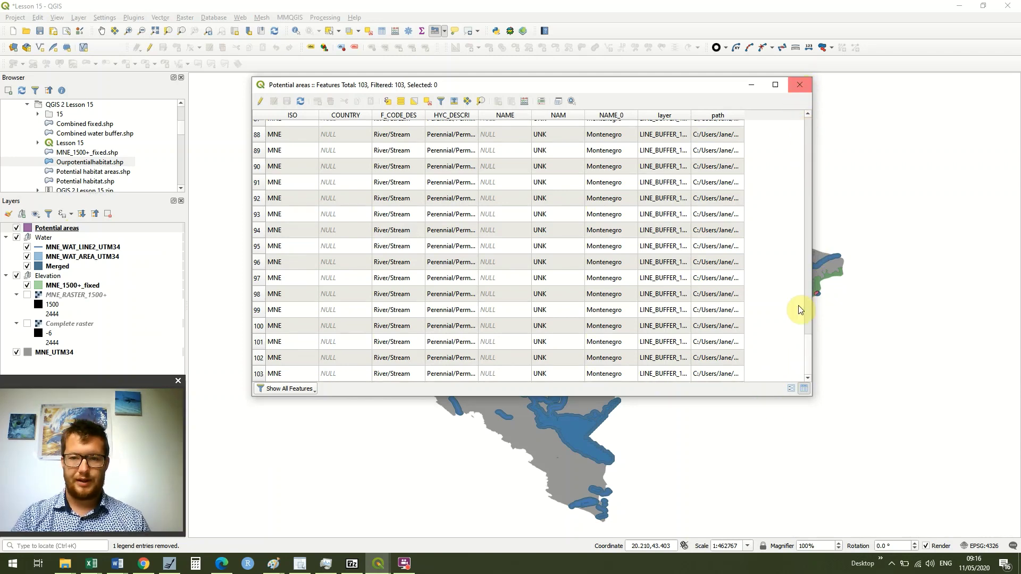
pyautogui.moveTo(810, 341); pyautogui.dragTo(807, 119)
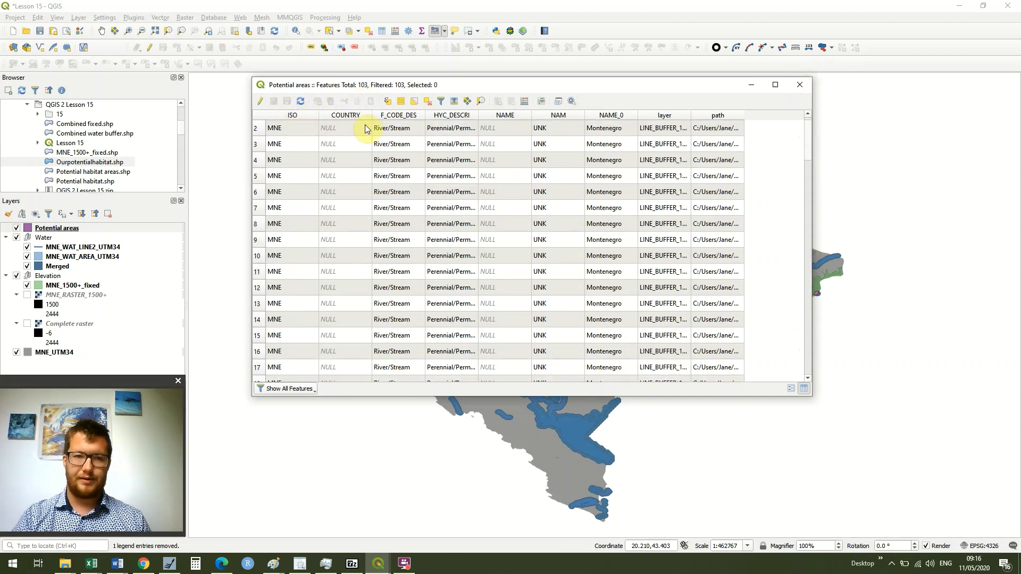
pyautogui.click(296, 124)
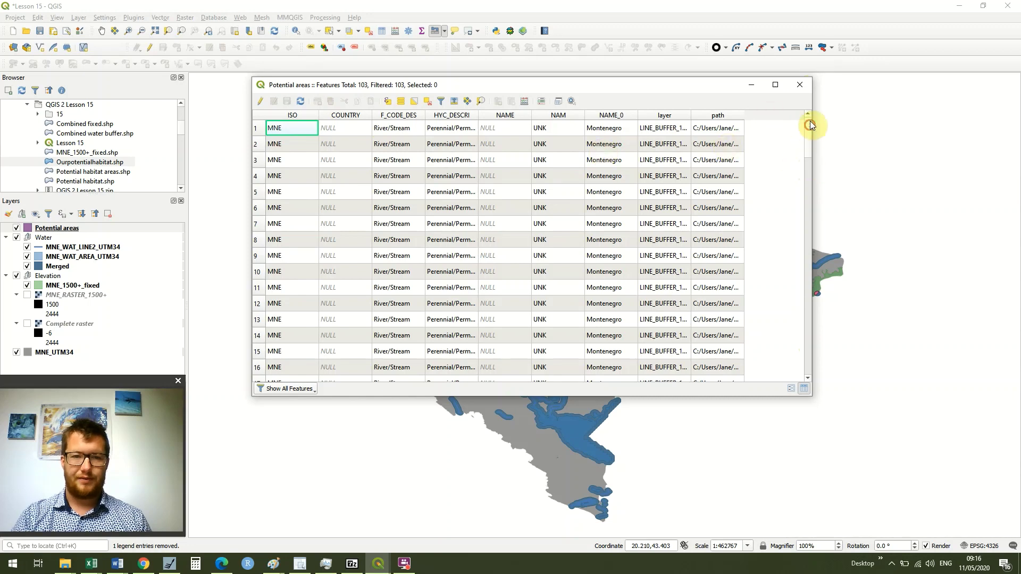
# - Hide the path, layer, NAME_0 and trailing UNK columns
pyautogui.click(708, 115)
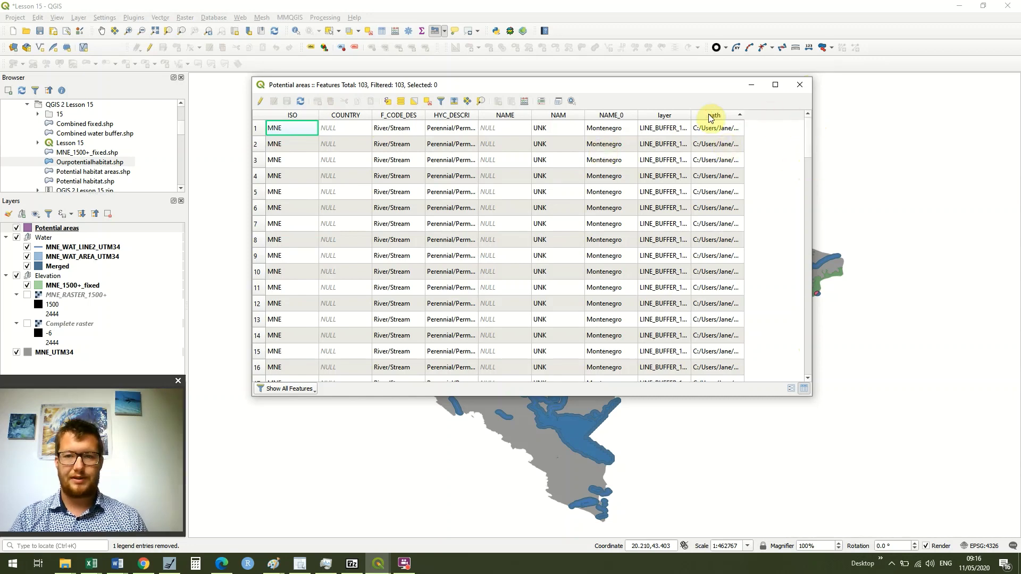
pyautogui.rightClick(711, 116)
pyautogui.click(719, 120)
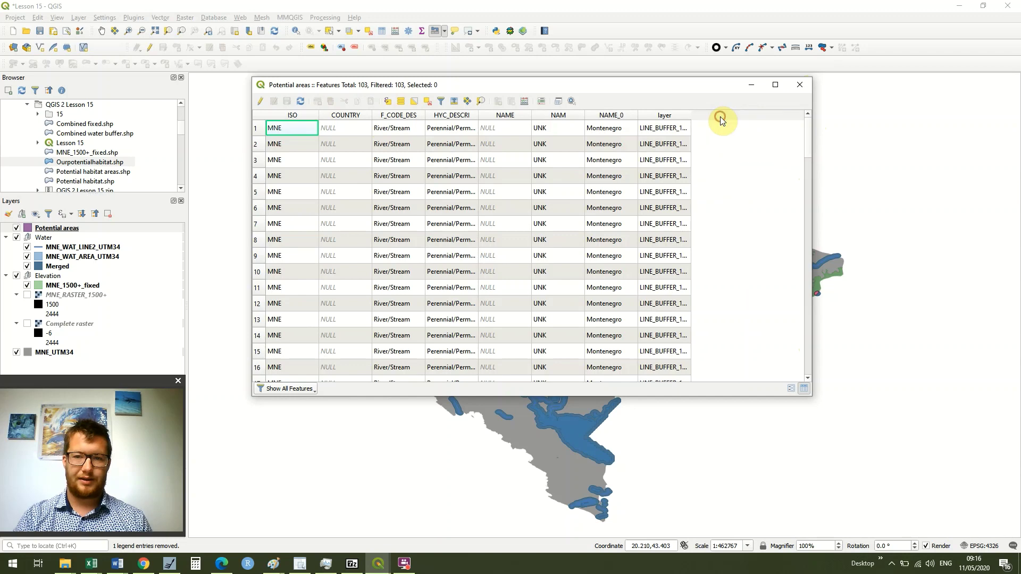
pyautogui.rightClick(679, 117)
pyautogui.click(687, 120)
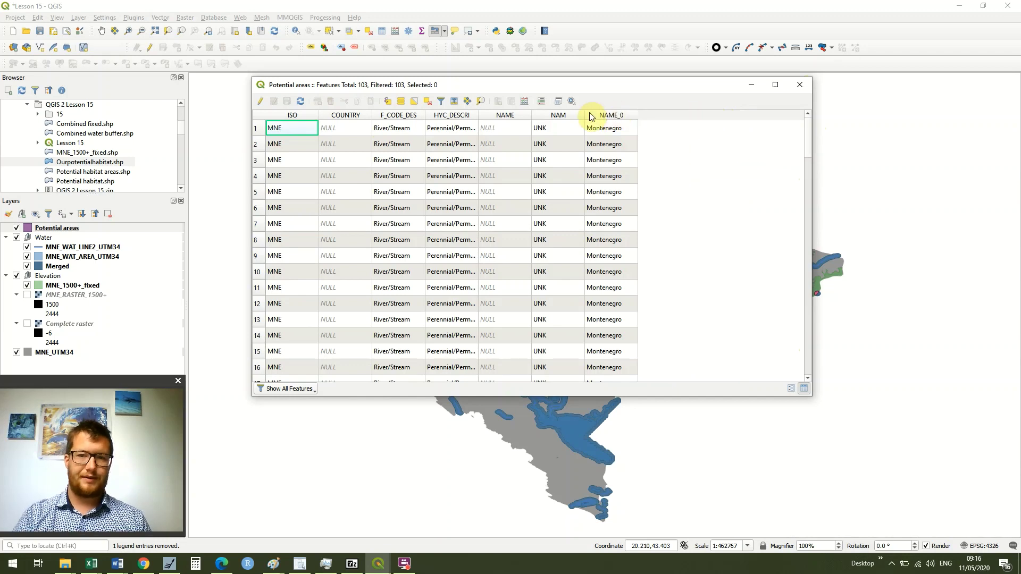
pyautogui.rightClick(598, 116)
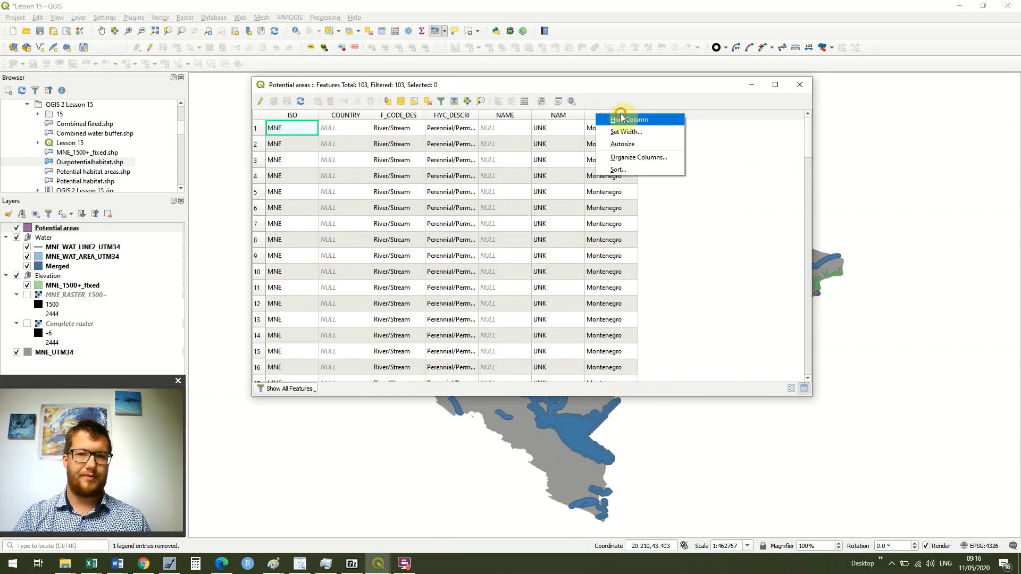
pyautogui.click(612, 120)
pyautogui.rightClick(559, 114)
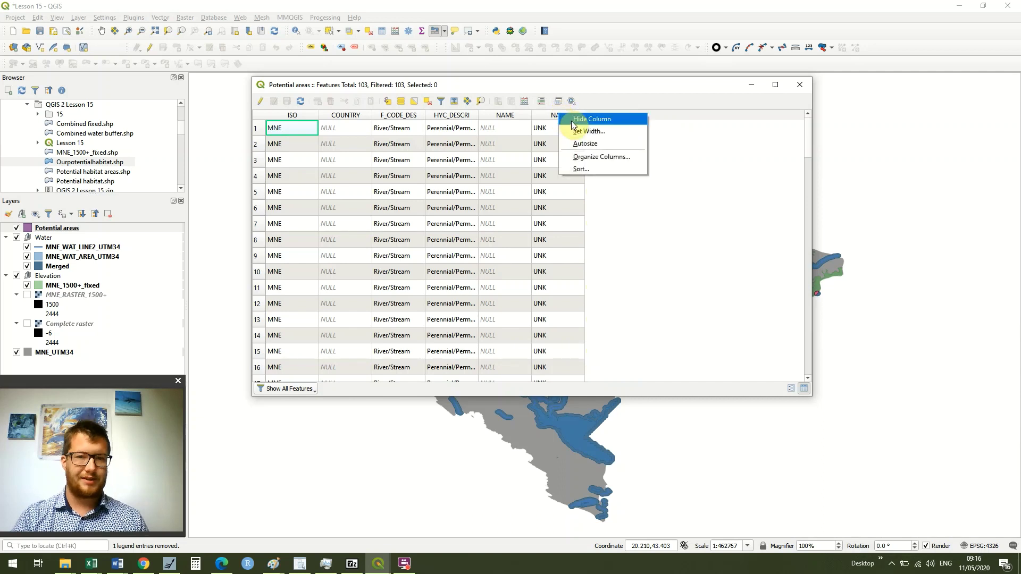
pyautogui.click(571, 121)
# - Hide the NAME, HYC_DESCRI, F_CODE_DES and COUNTRY columns, leaving only ISO
pyautogui.rightClick(502, 116)
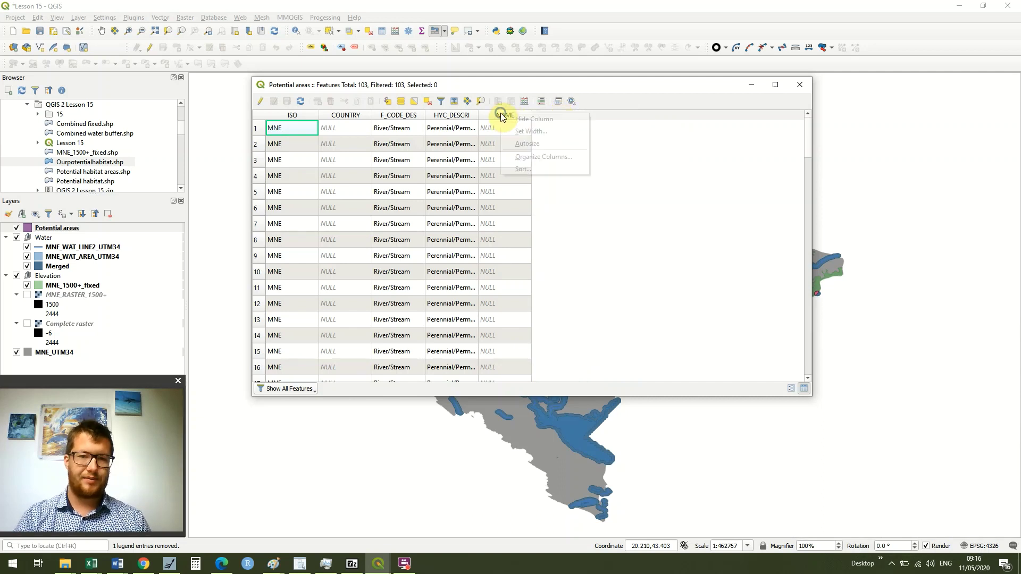
pyautogui.click(506, 120)
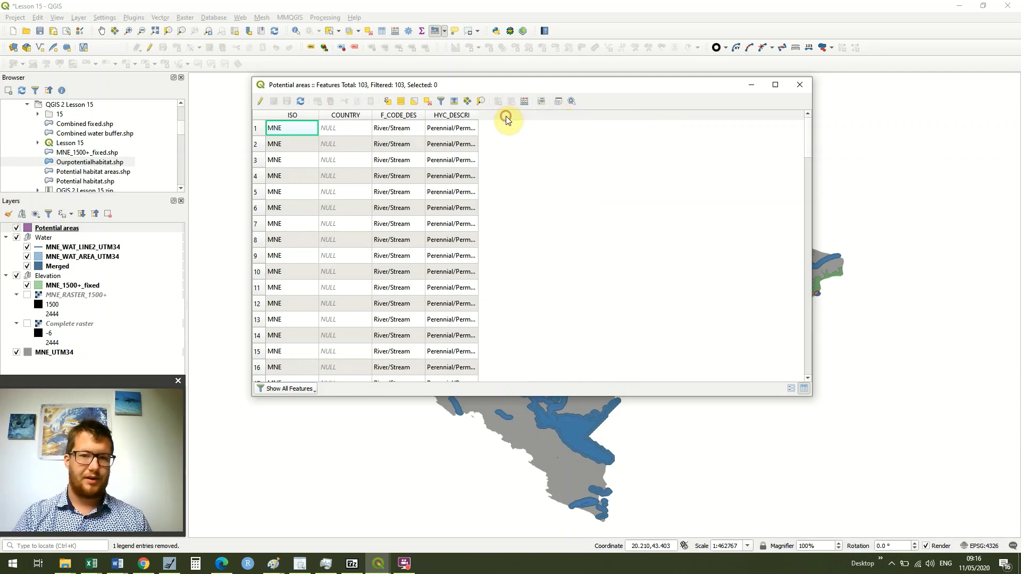
pyautogui.rightClick(448, 116)
pyautogui.click(468, 122)
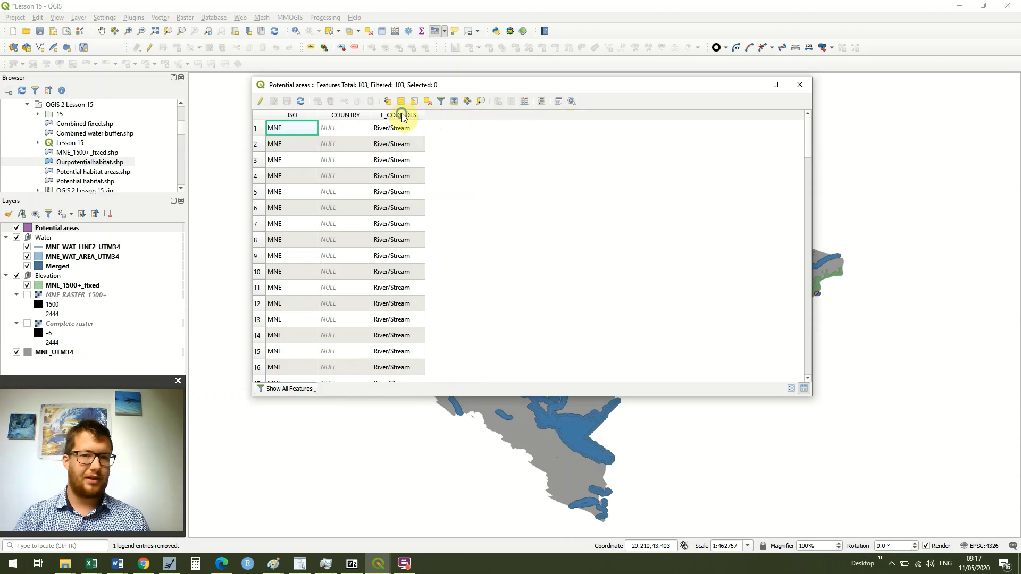
pyautogui.rightClick(404, 115)
pyautogui.click(418, 121)
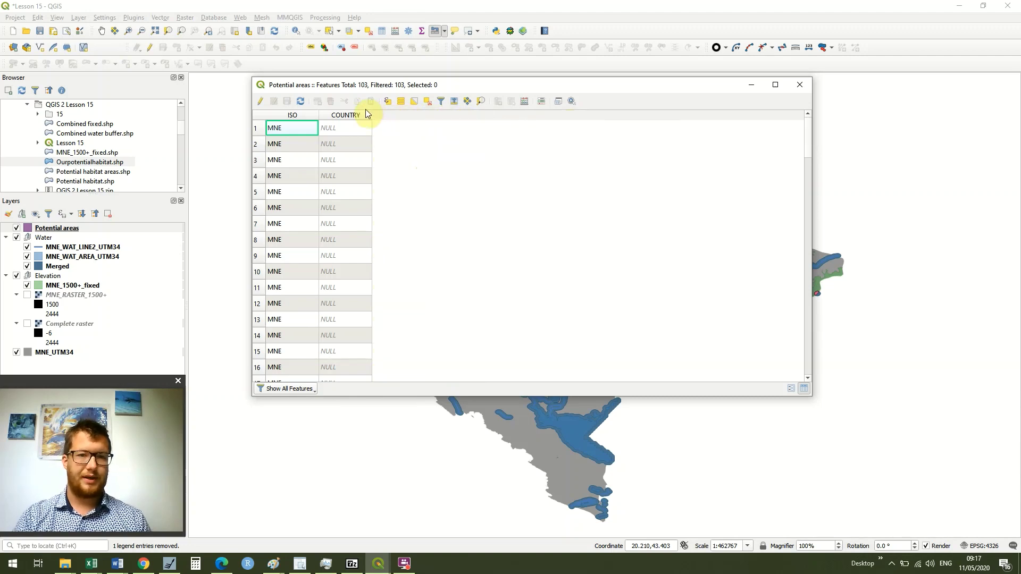
pyautogui.rightClick(356, 118)
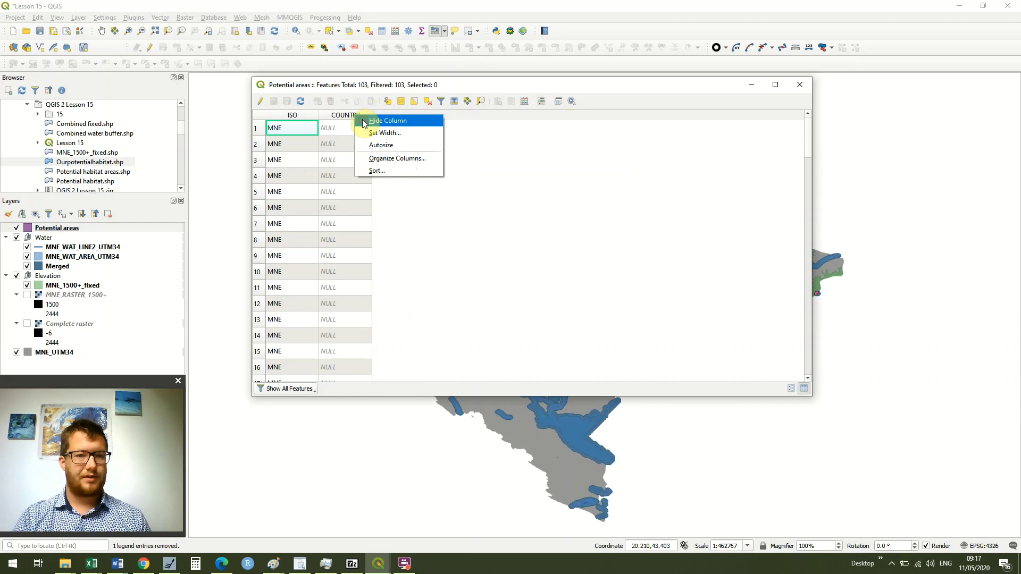
pyautogui.click(367, 124)
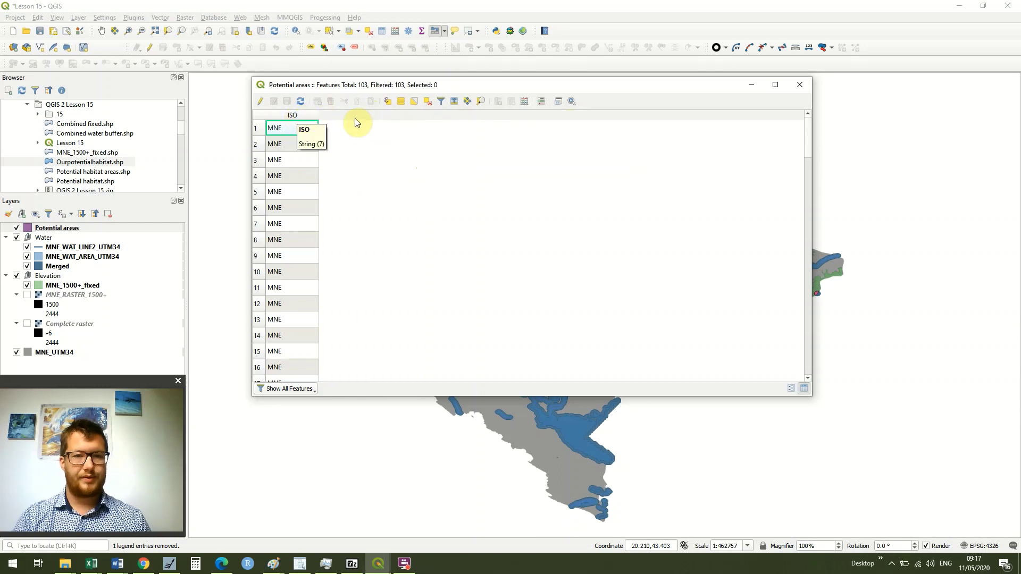
# - Close and reopen the Potential areas attribute table, still showing only the ISO column
pyautogui.click(799, 82)
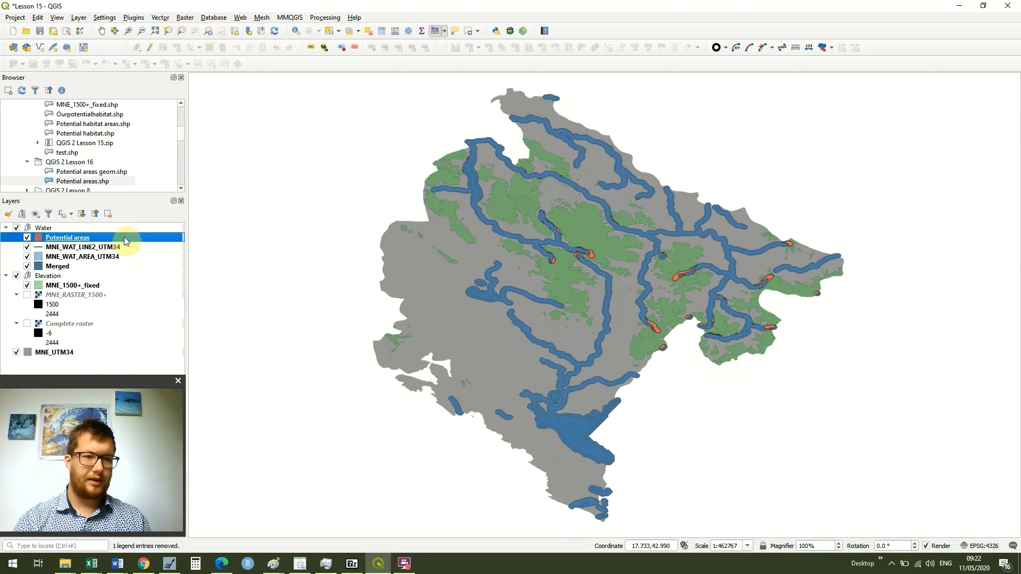
pyautogui.rightClick(123, 237)
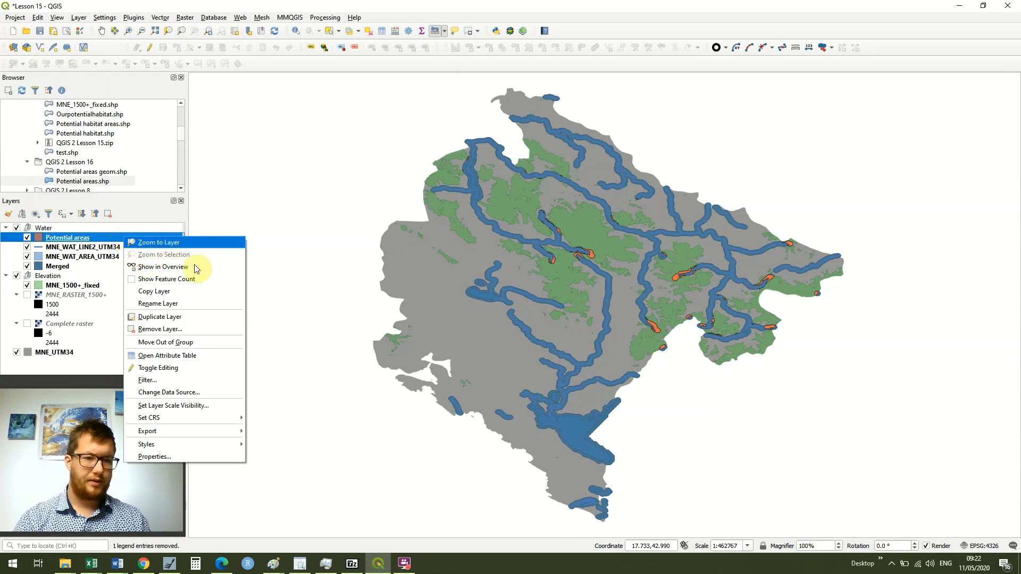
pyautogui.click(209, 356)
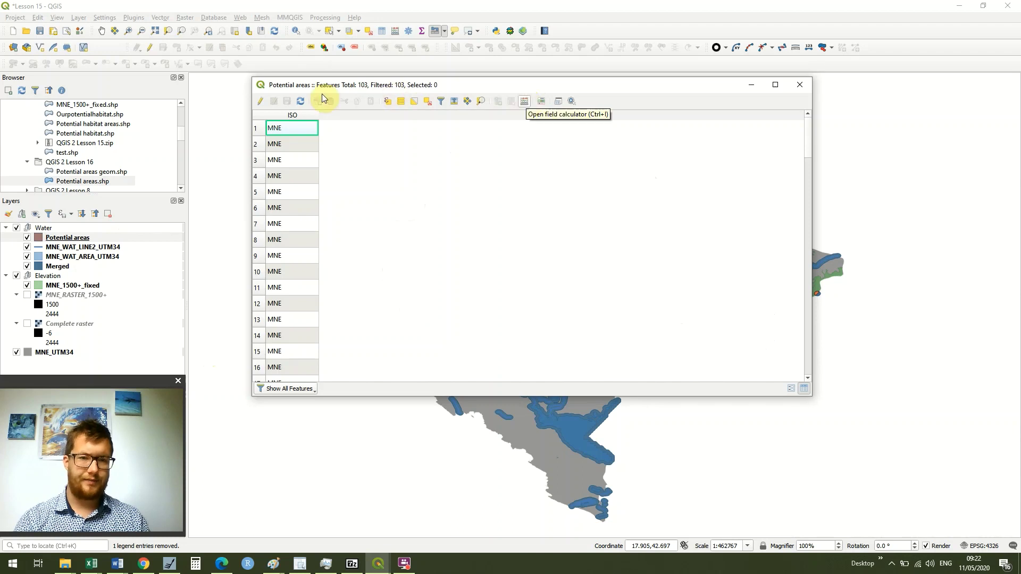
# - With editing on, create a virtual field 'Area' on Potential areas using the expression $Area
pyautogui.click(261, 101)
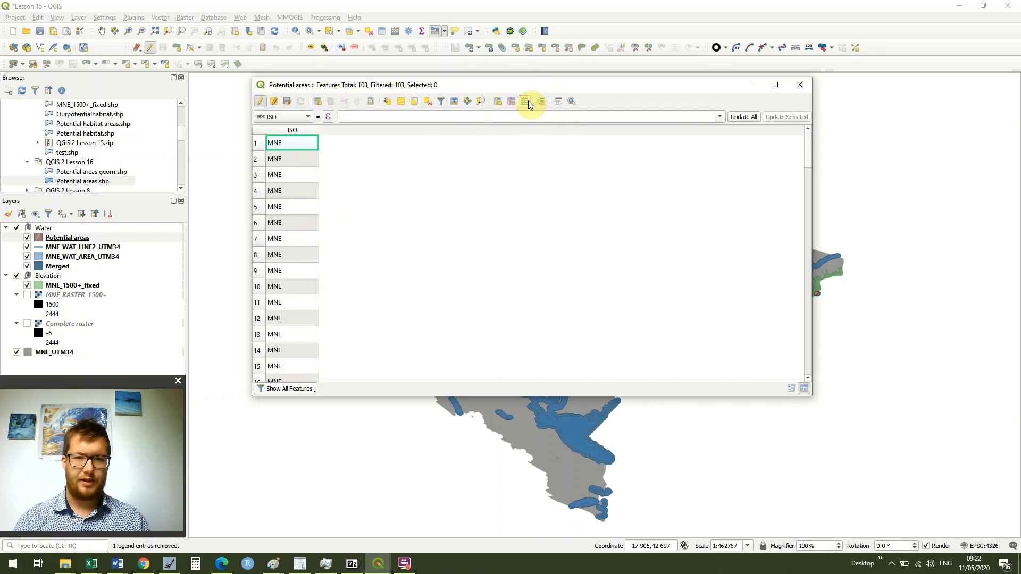
pyautogui.click(526, 101)
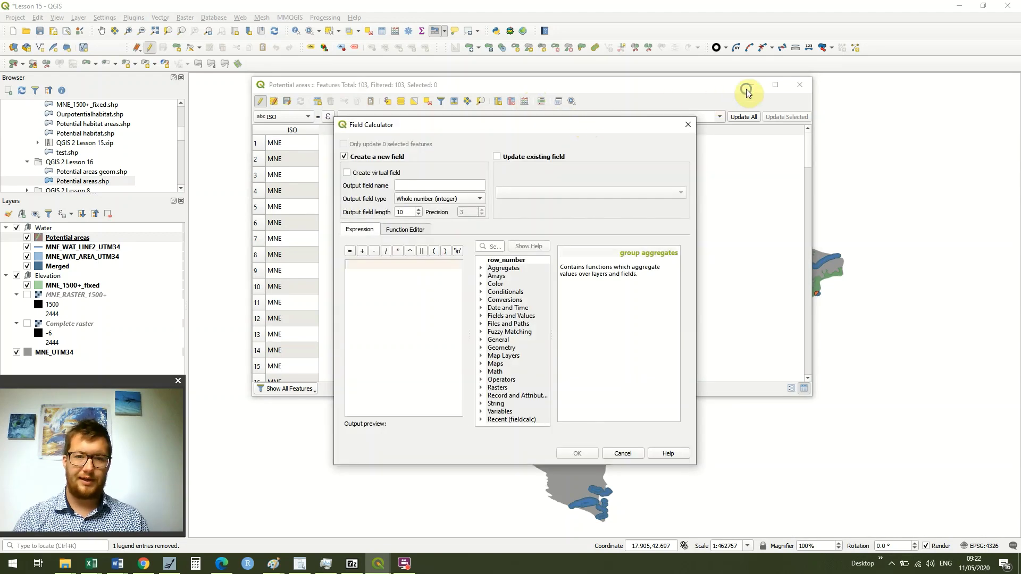
pyautogui.moveTo(589, 126); pyautogui.dragTo(696, 89)
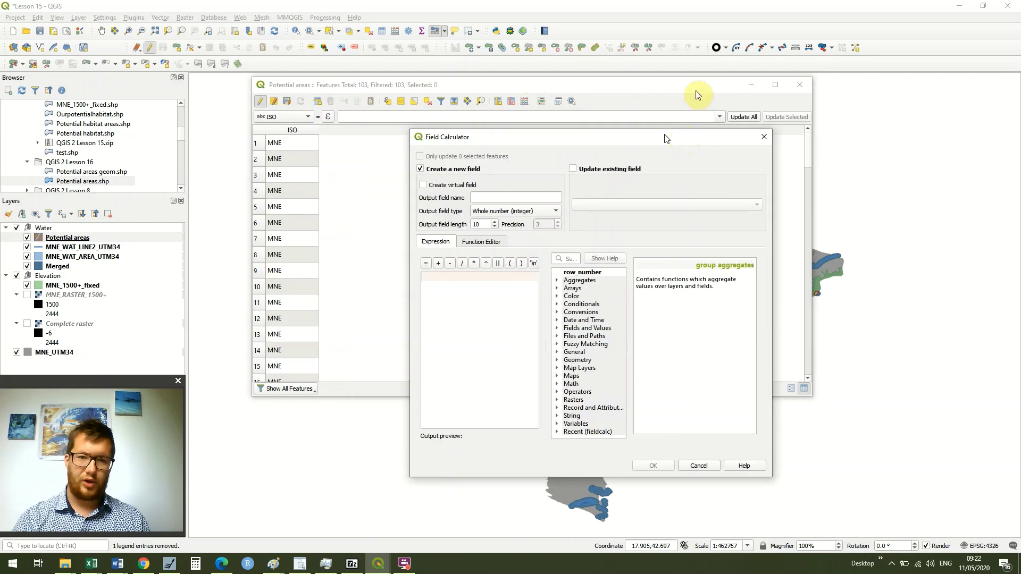
pyautogui.click(454, 136)
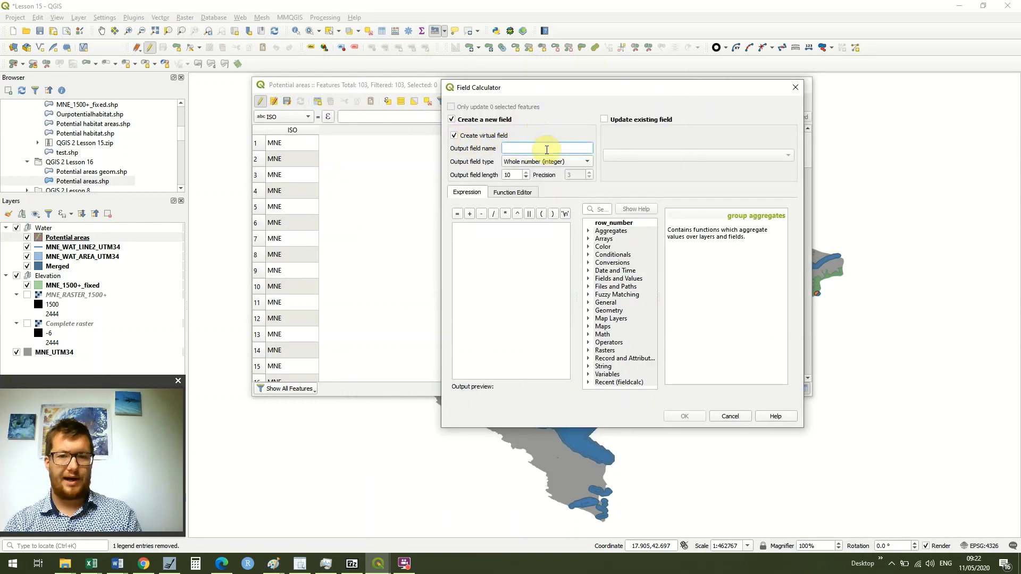
pyautogui.click(558, 149)
pyautogui.write('Area')
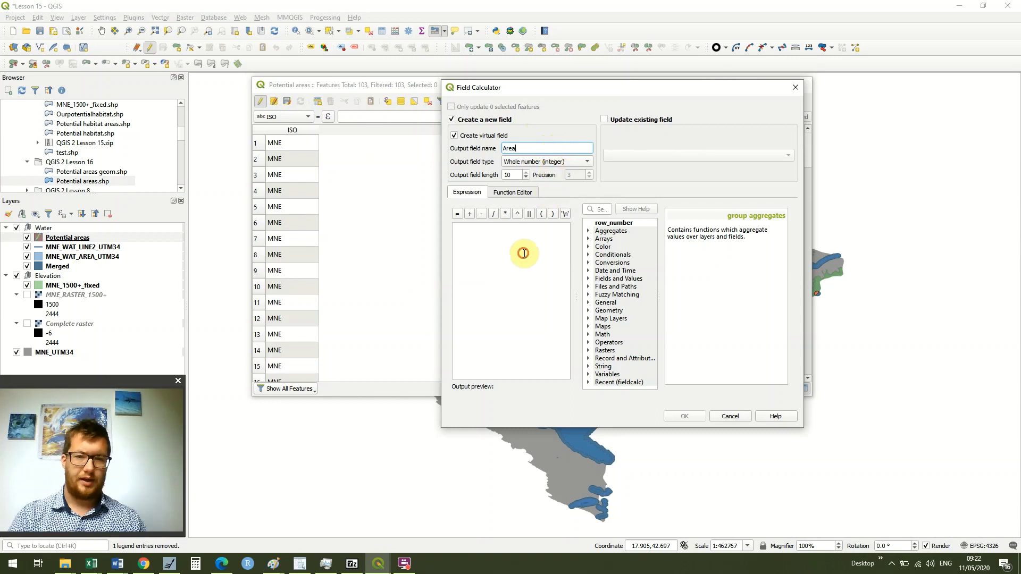
pyautogui.click(524, 254)
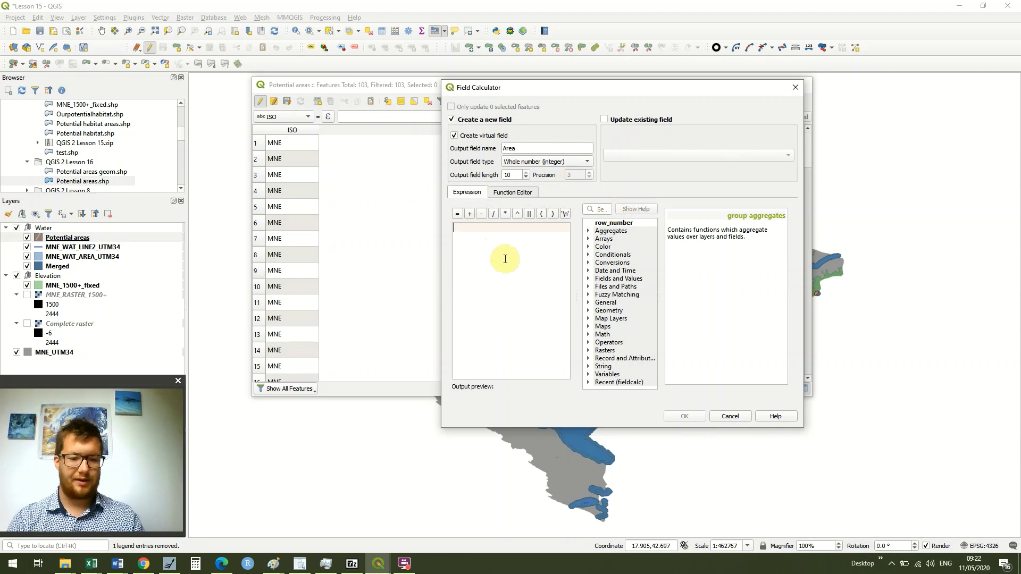
pyautogui.write('$')
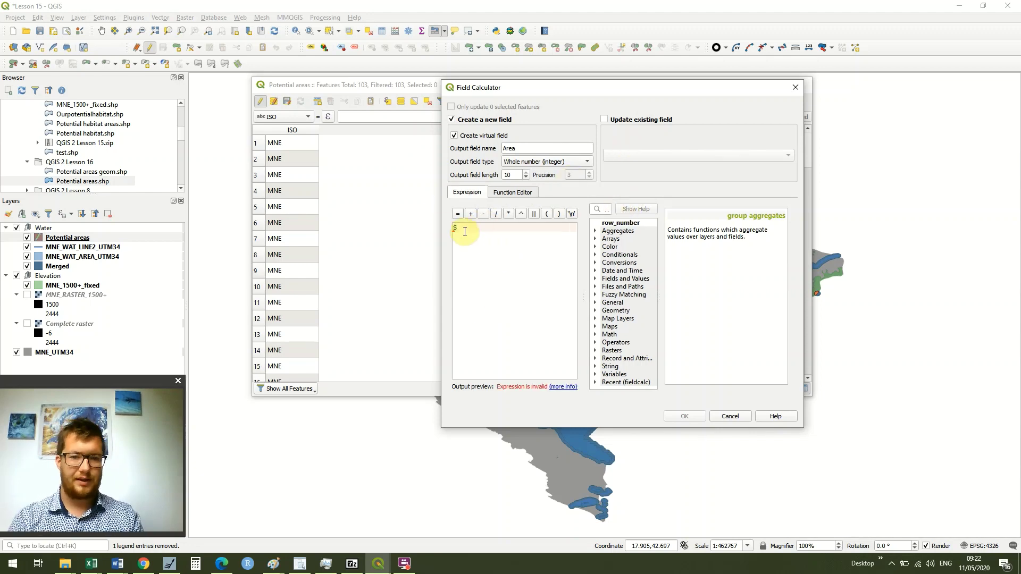
pyautogui.write('A')
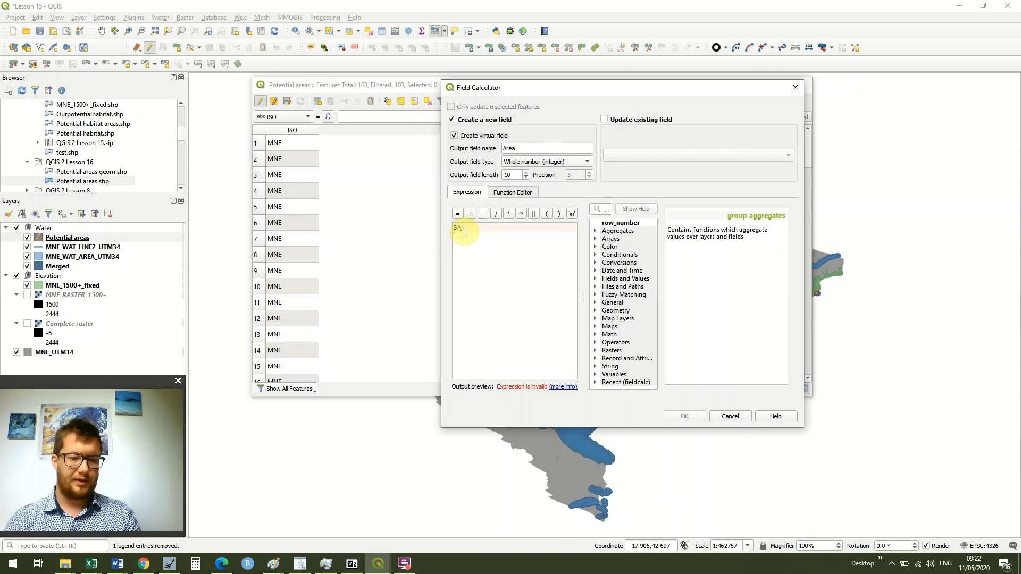
pyautogui.write('rea')
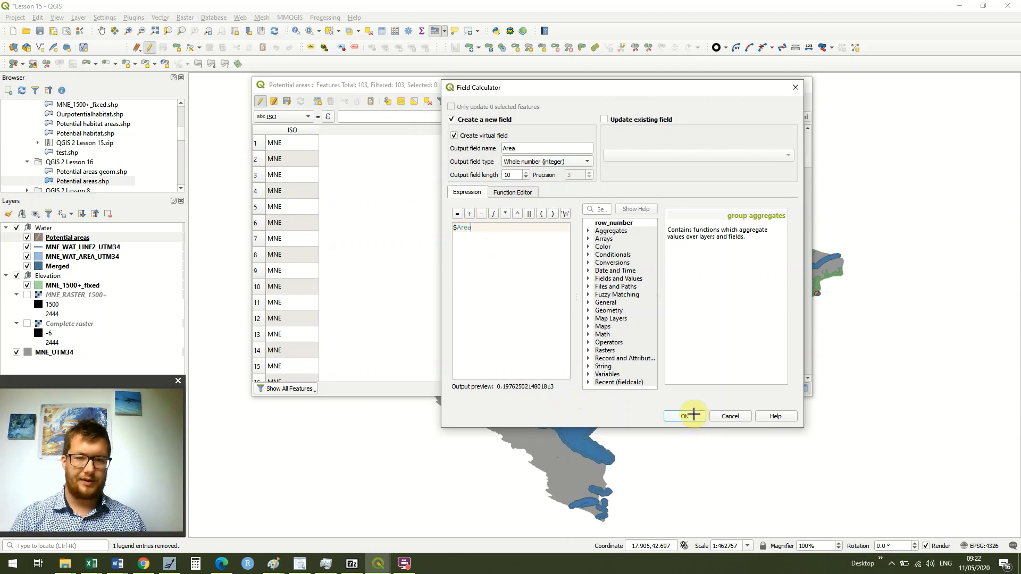
pyautogui.click(686, 416)
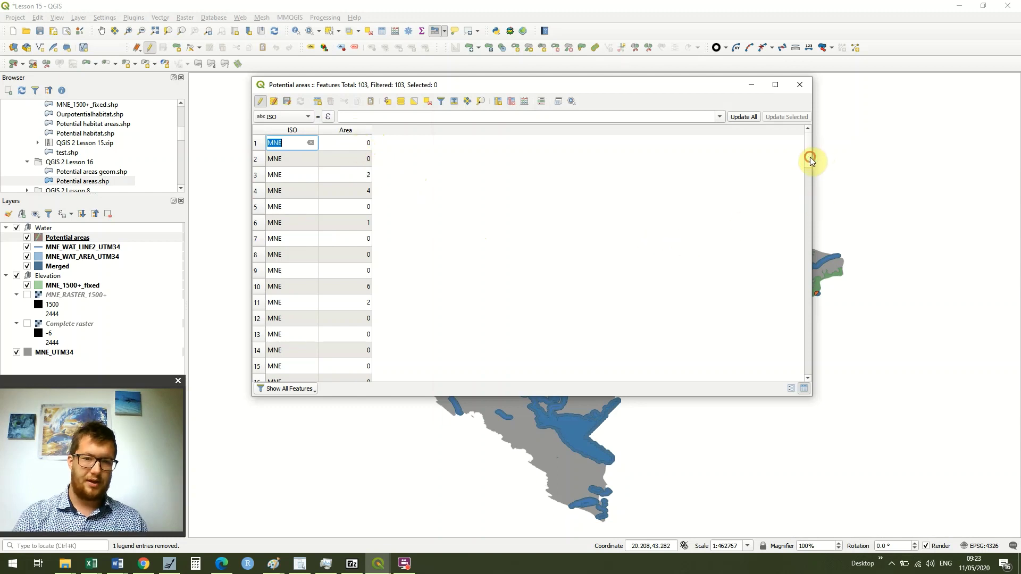
pyautogui.moveTo(809, 158); pyautogui.dragTo(818, 136)
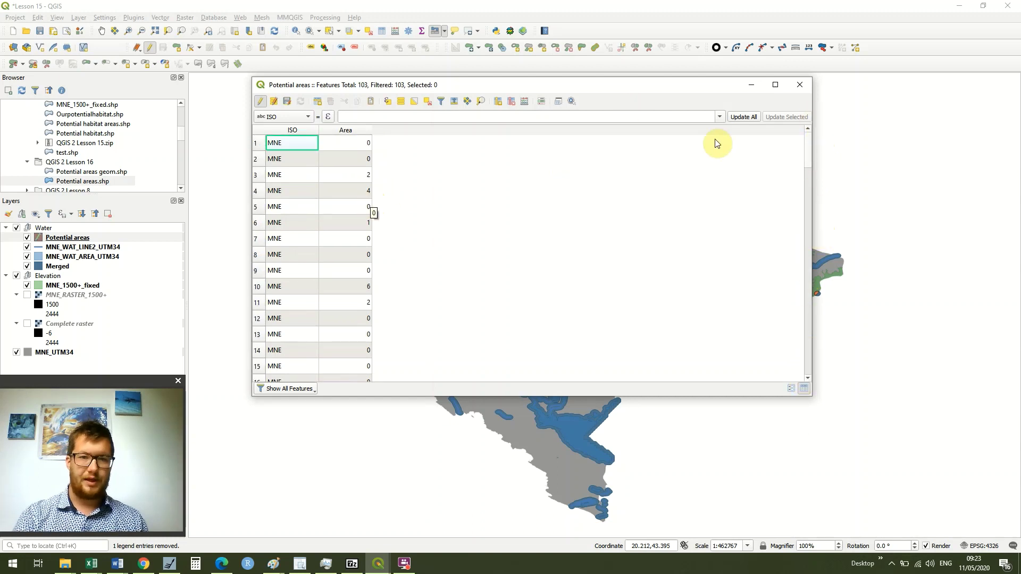
# - Close the Potential areas attribute table and zoom in on the orange patches along the river buffers
pyautogui.click(800, 85)
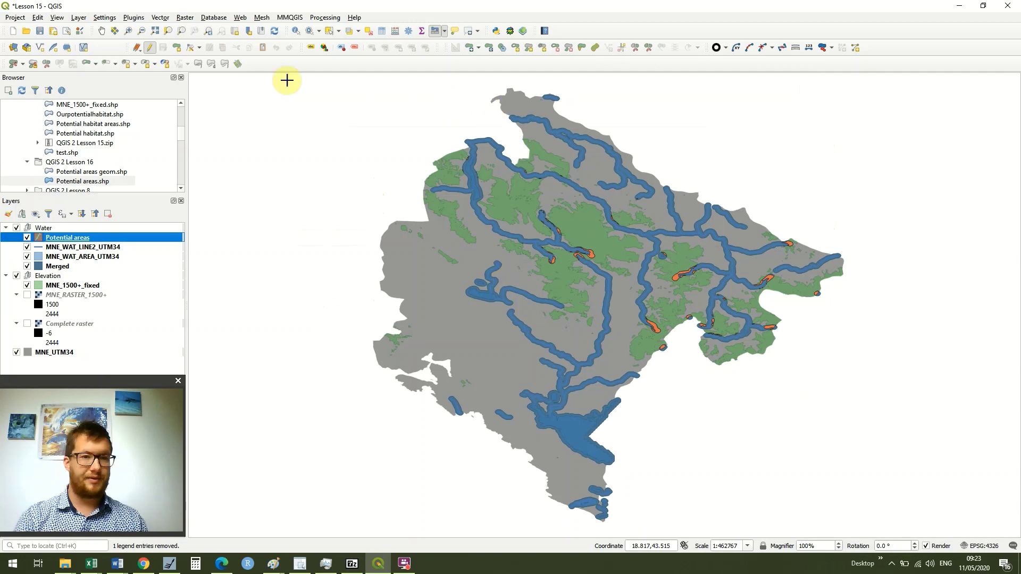
pyautogui.click(130, 33)
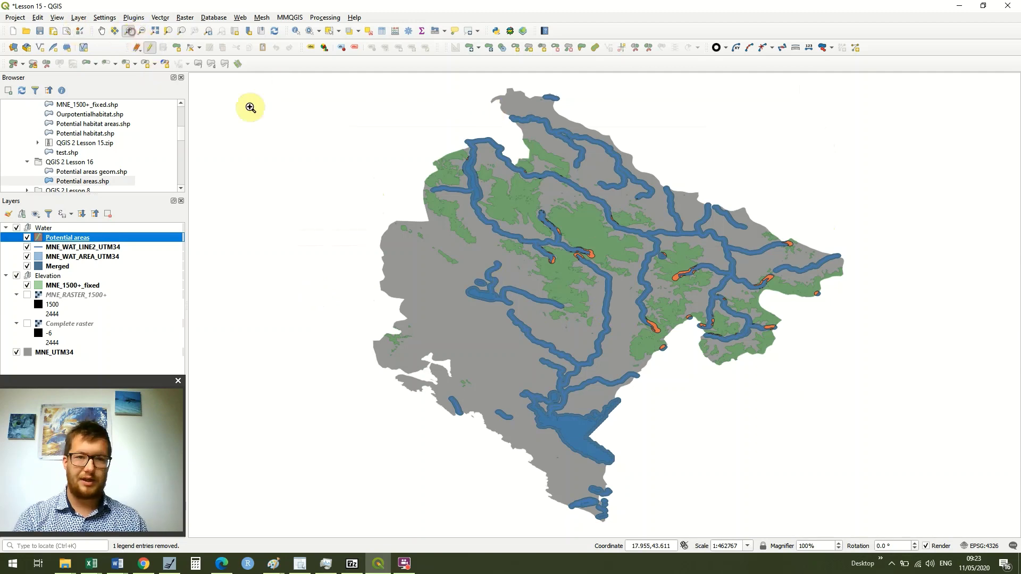
pyautogui.click(519, 203)
pyautogui.moveTo(664, 272); pyautogui.dragTo(796, 372)
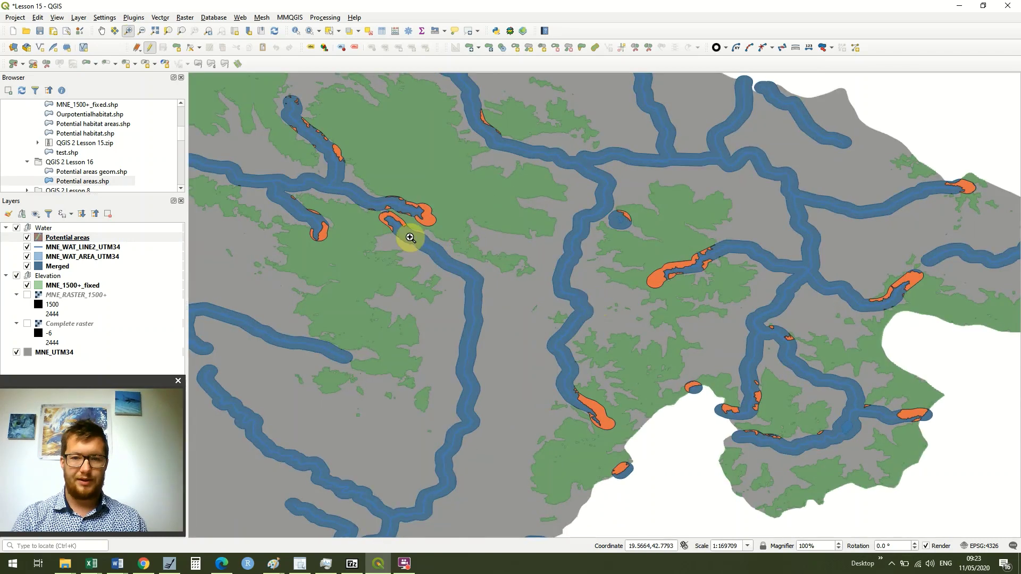